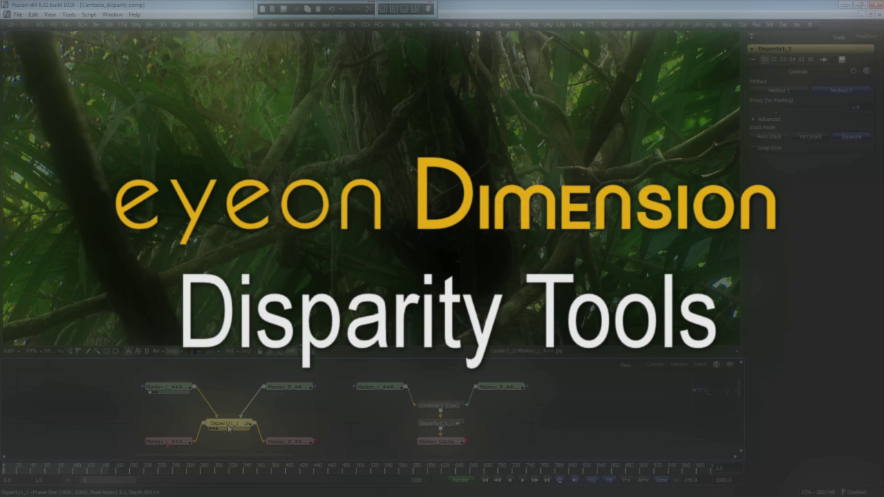
Load the first disparity node, Disparity1_1, into the viewer and switch the displayed channel to Disparity X.
key("1")
left_click(197, 351)
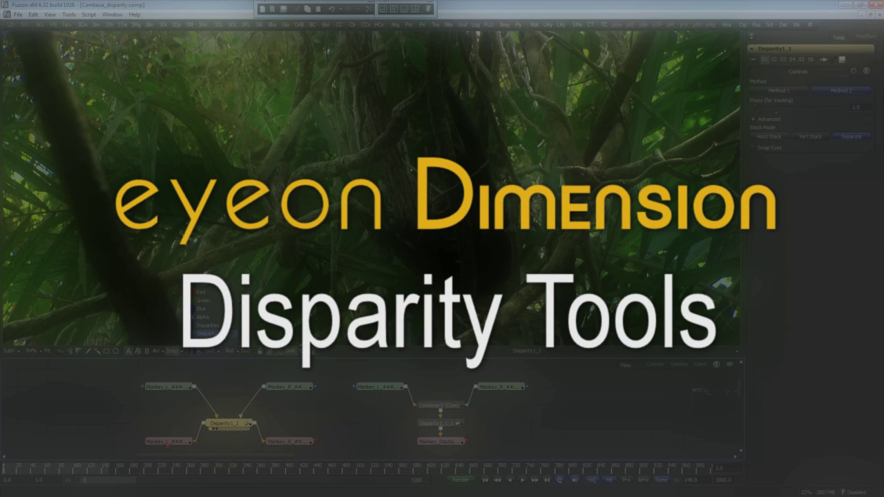
left_click(206, 333)
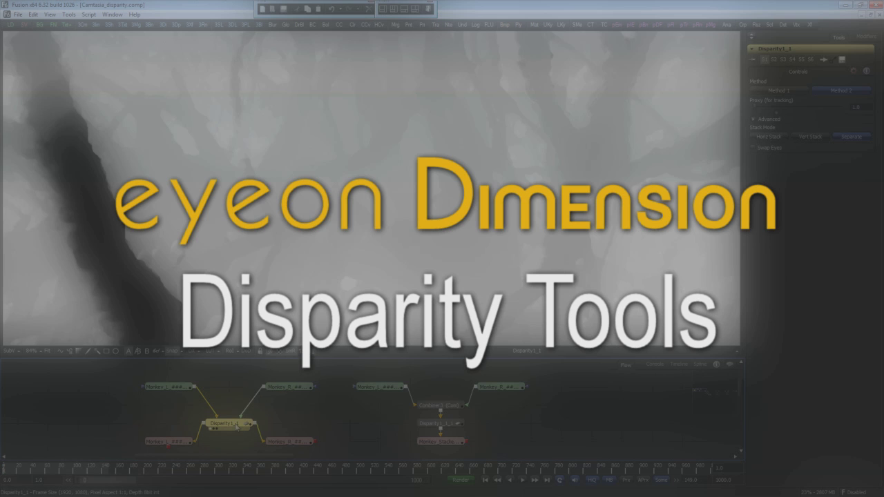
mouse_move(236, 426)
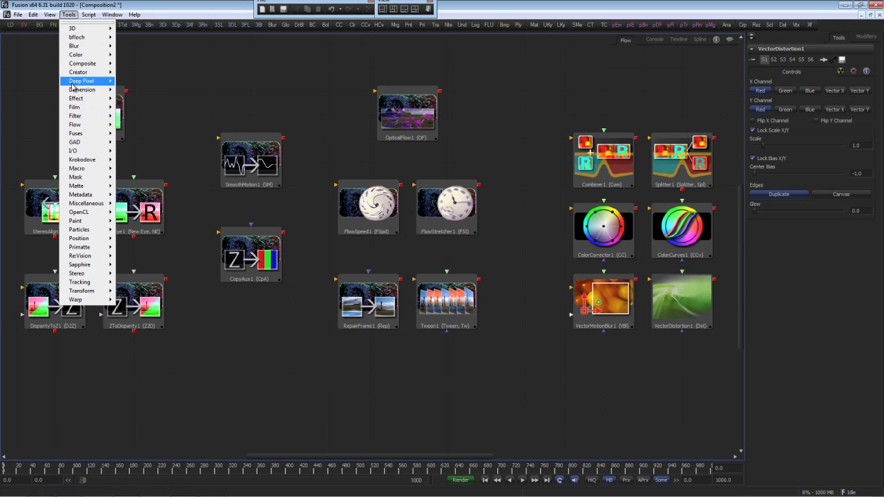
Detach the Dimension tool list as a floating window and search the Add Tool dialog for "stereo".
mouse_move(86, 90)
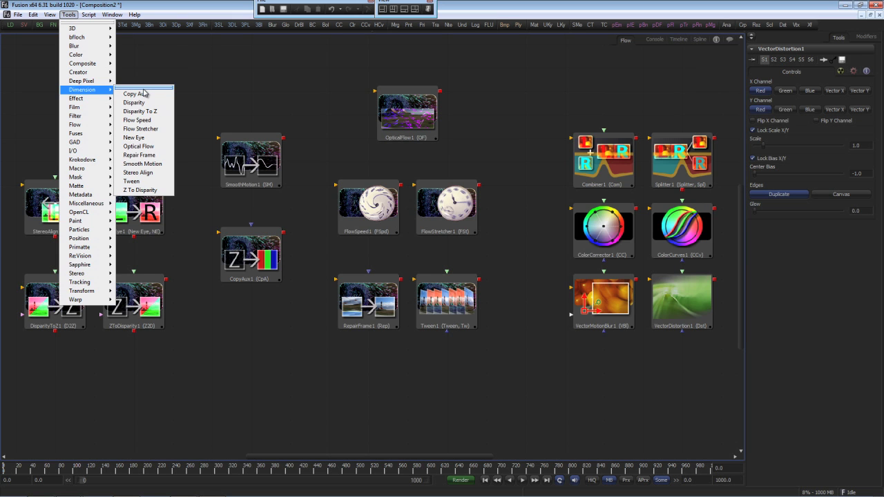
left_click(143, 89)
key("ctrl+space")
type("ster")
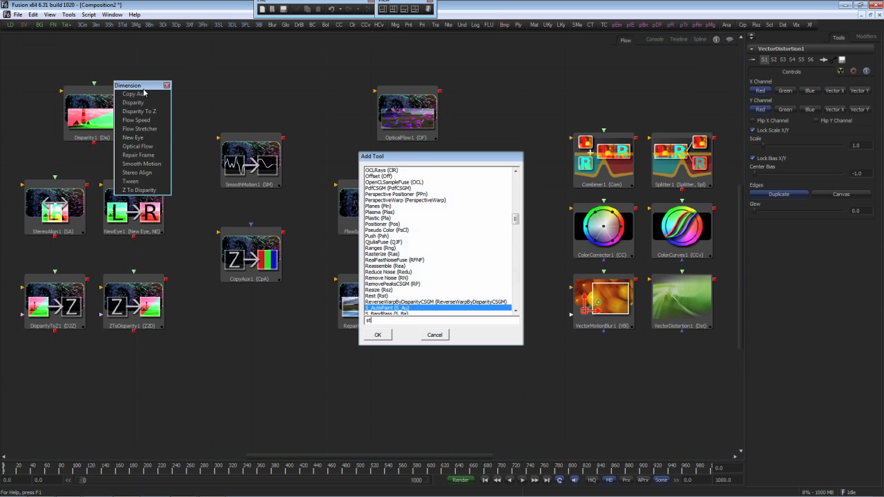
type("eo")
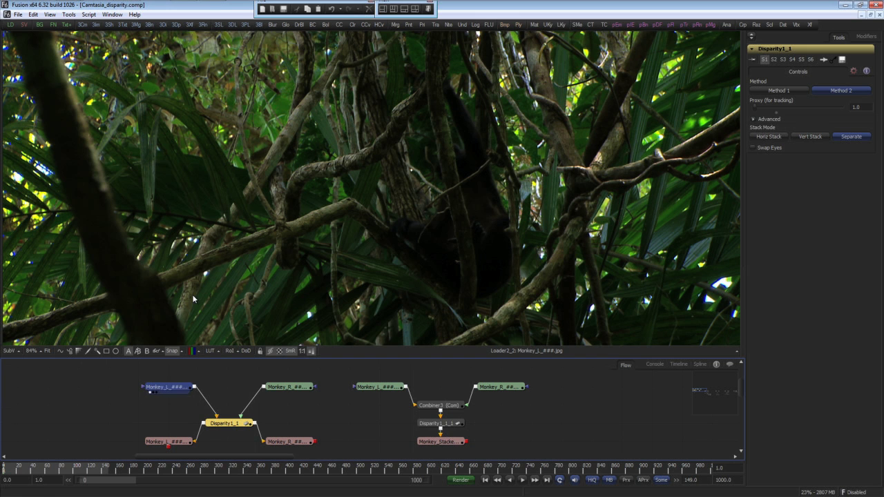
Compare the left and right Monkey source images feeding Disparity1_1 by alternating them in the viewer.
left_click_drag(302, 317, 302, 315)
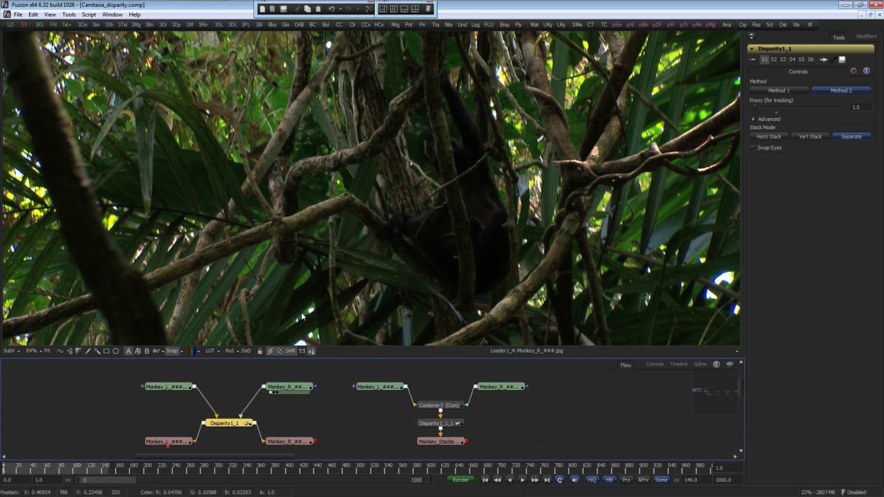
left_click_drag(173, 388, 226, 312)
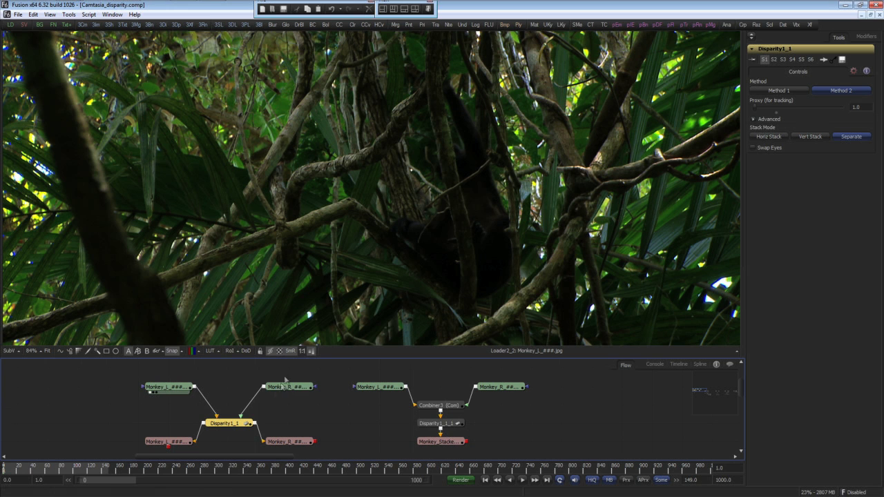
left_click_drag(296, 389, 247, 353)
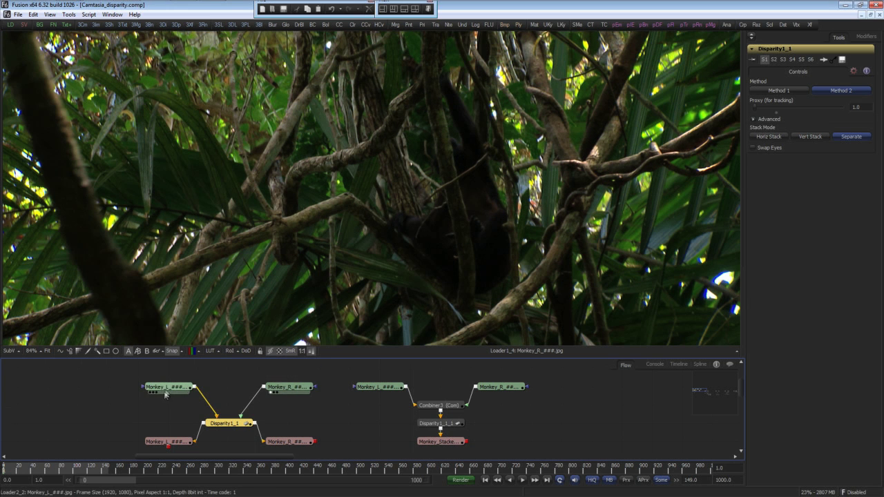
left_click_drag(166, 388, 206, 319)
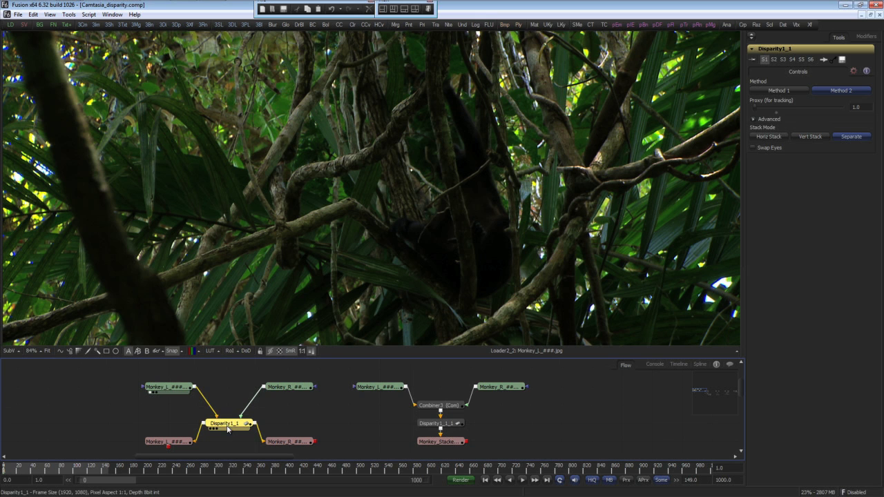
Inspect the Disparity X channel of Disparity1_1 in the viewer and toggle the display of its Advanced settings.
key("1")
left_click(199, 351)
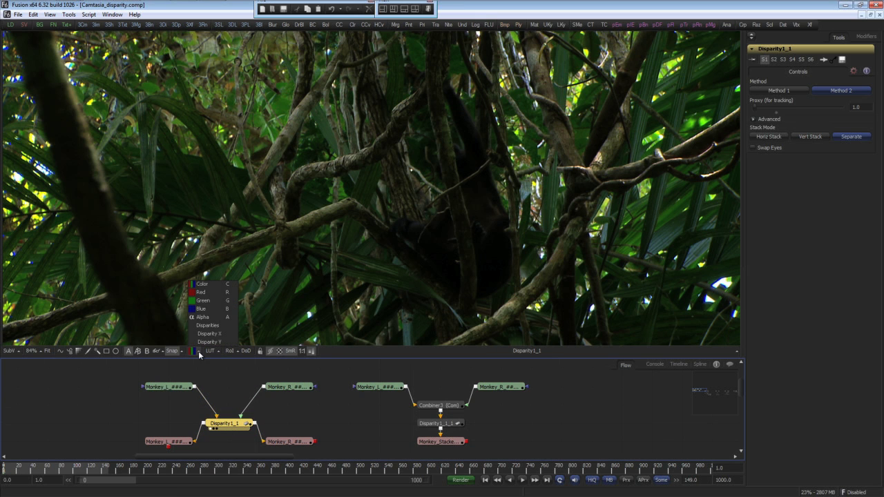
left_click(222, 334)
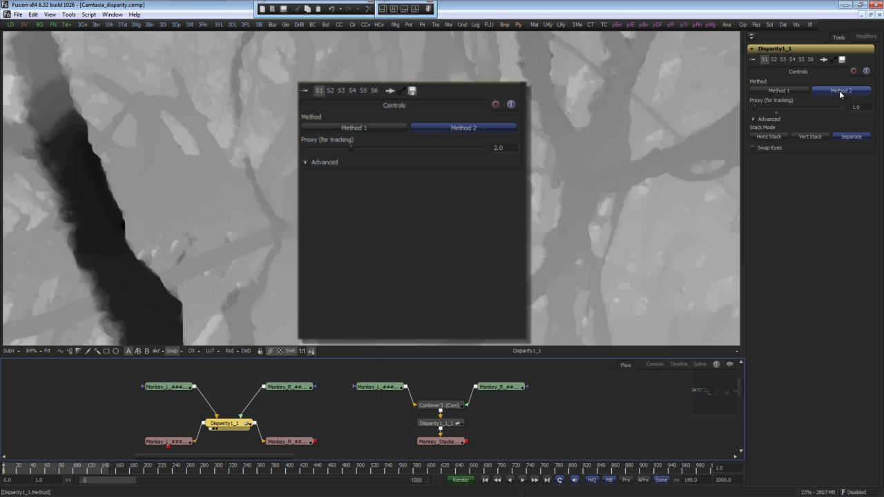
left_click(753, 119)
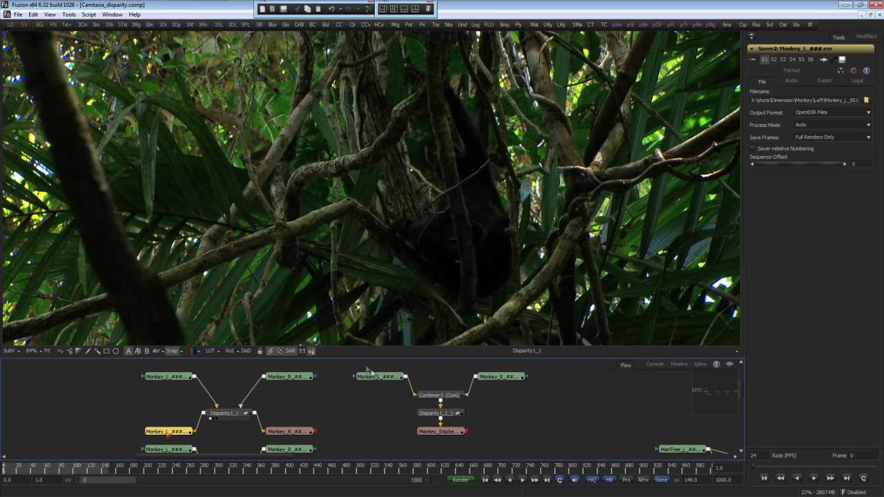
Inspect the second Monkey pair's left and right images, the Combiner3 stack fitted to the viewer, and Disparity1_1_1.
left_click_drag(377, 380, 374, 283)
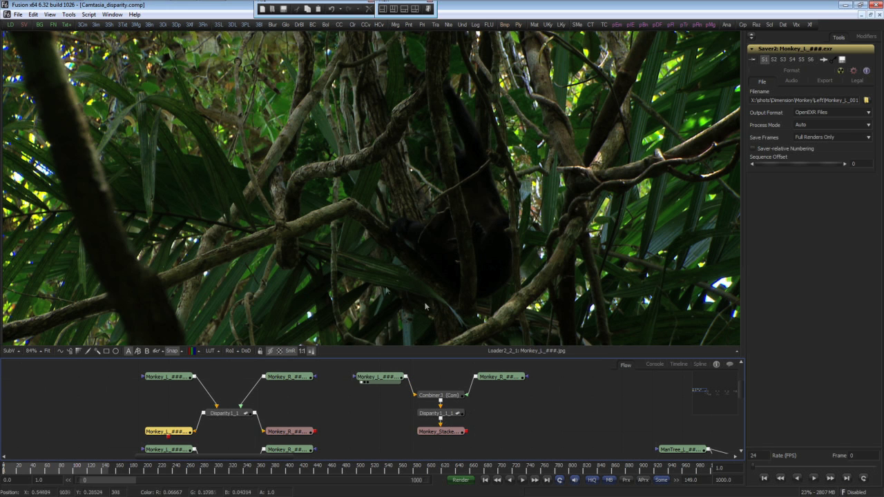
left_click_drag(506, 379, 488, 279)
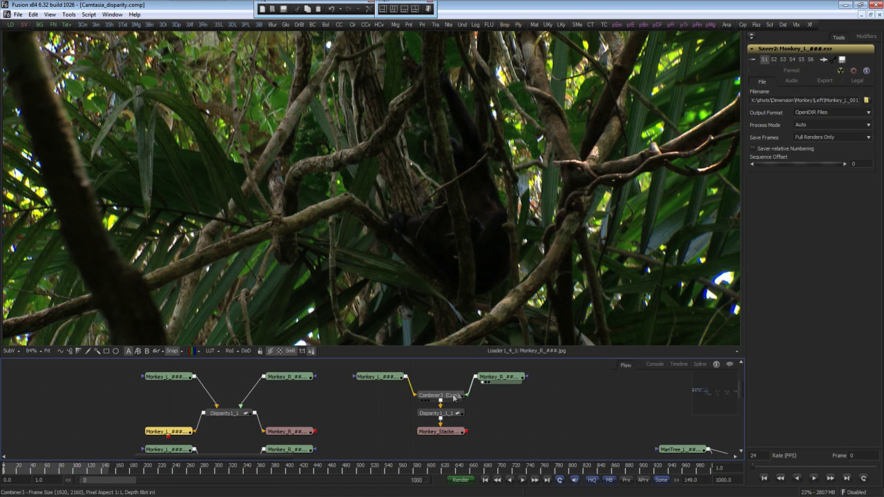
key("1")
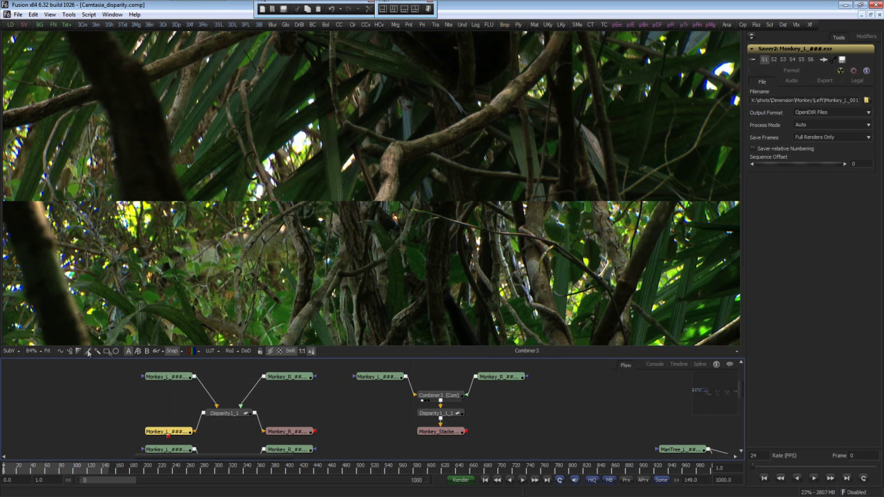
left_click(48, 351)
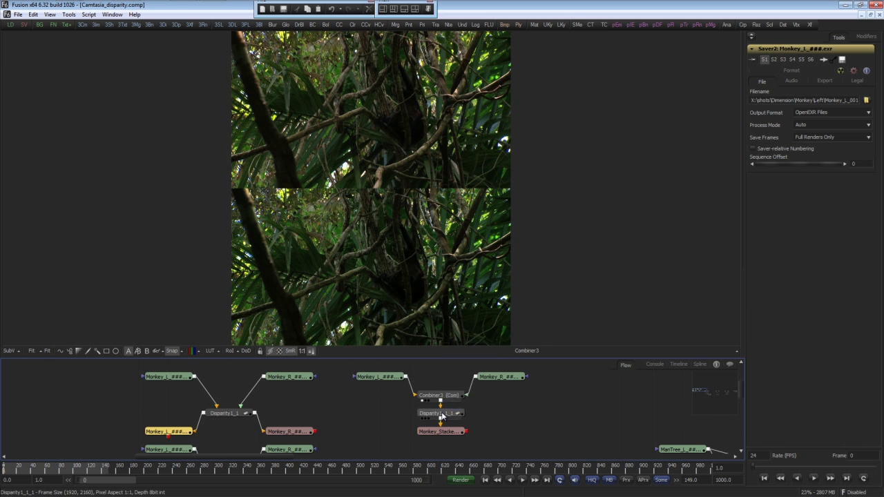
key("1")
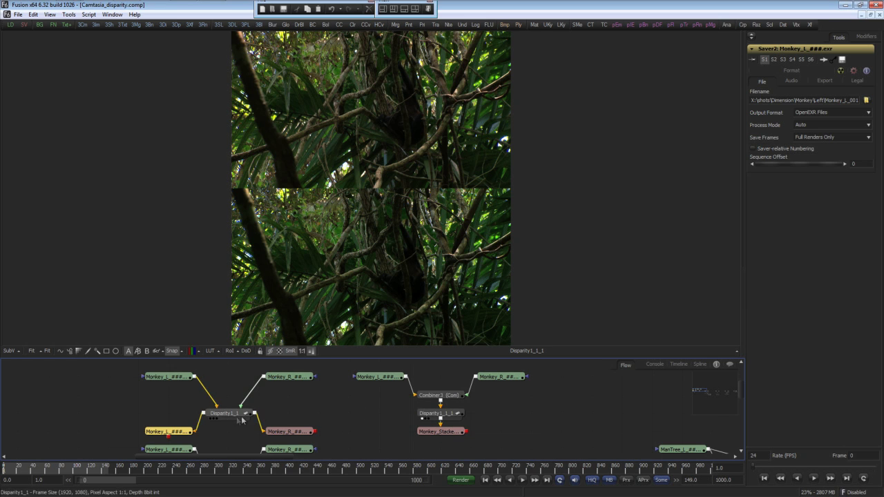
Show the Disparity X channel of the stacked Combiner1 output that feeds NewEye1.
left_click_drag(357, 432, 373, 354)
left_click(193, 351)
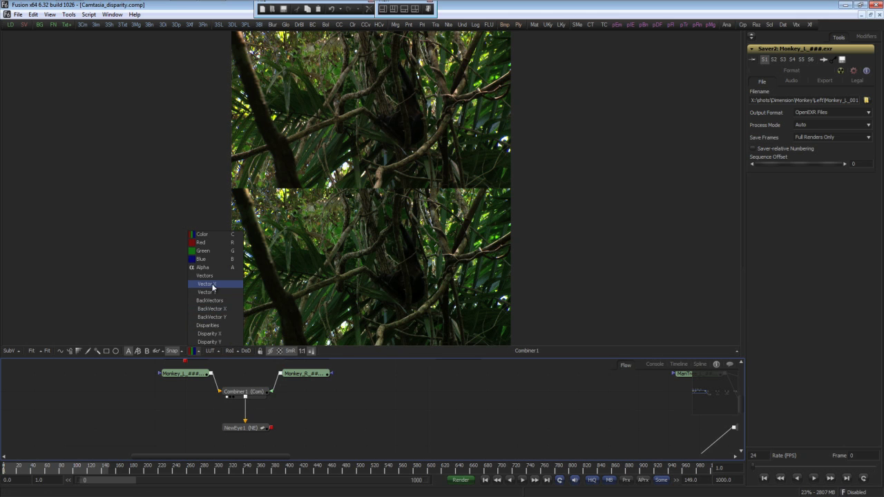
left_click(214, 338)
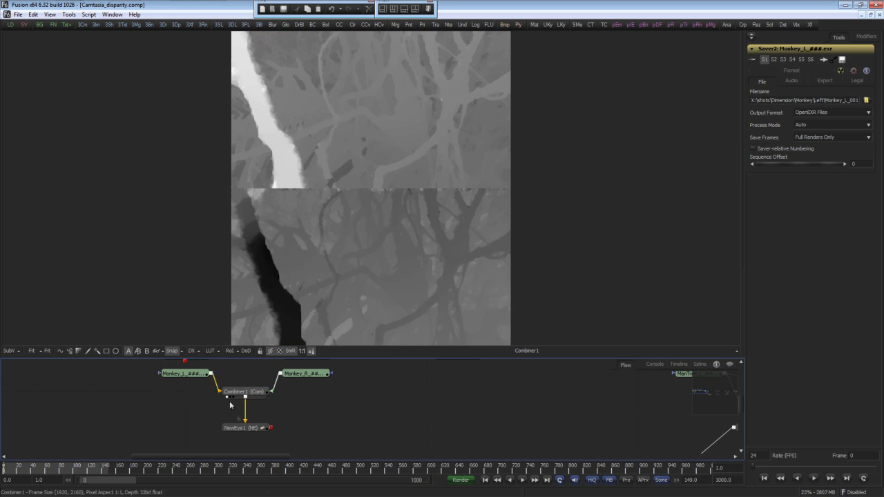
View the NewEye1 output in the Color channel and display its stacked pair as a red/cyan anaglyph.
left_click(244, 429)
left_click_drag(244, 429, 280, 276)
left_click(194, 354)
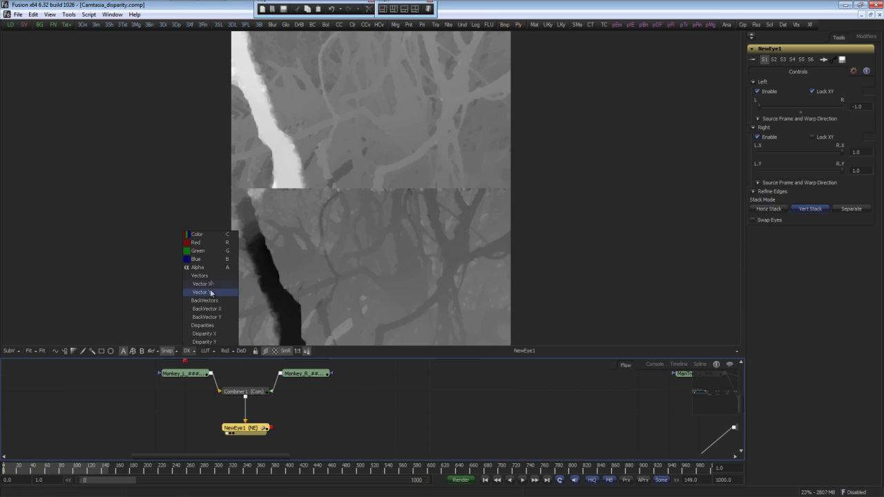
left_click(211, 234)
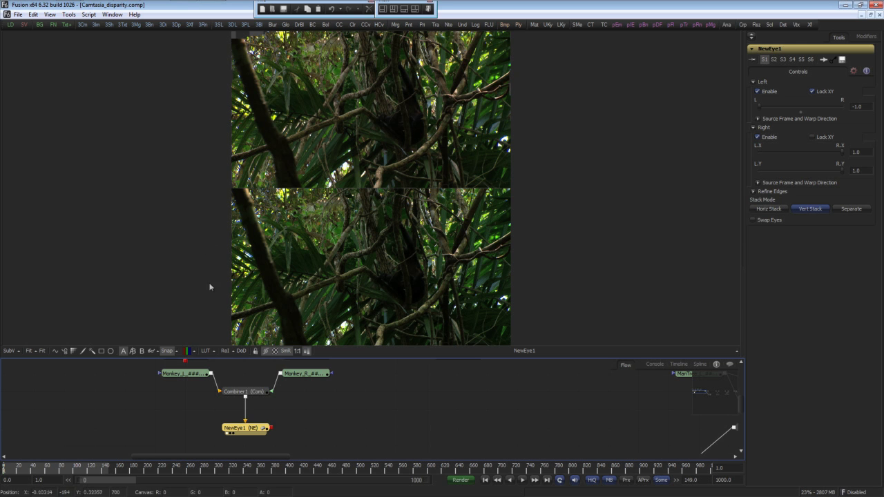
left_click(157, 351)
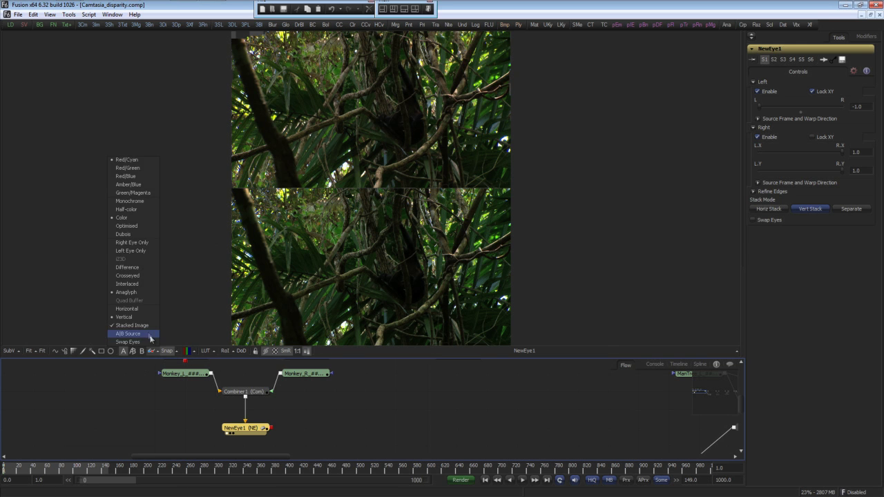
left_click(138, 335)
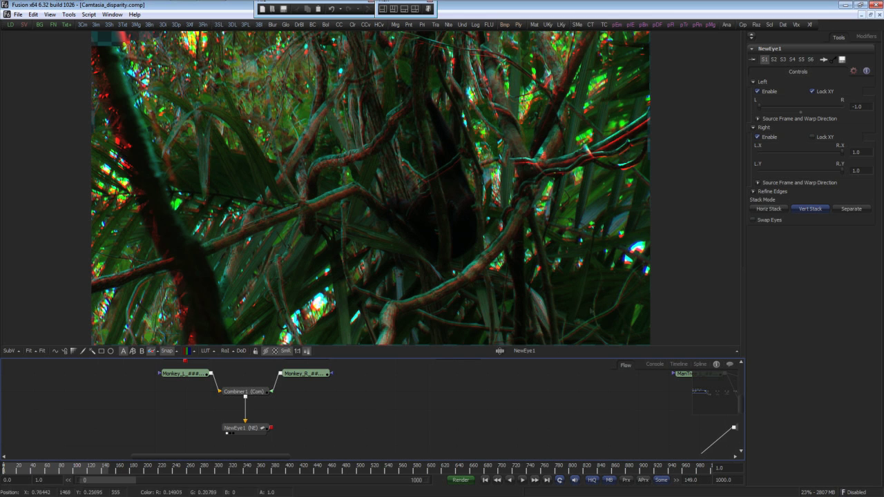
Set the right-eye vertical (Y) interpolation of NewEye1 to -1.0.
left_click(253, 432)
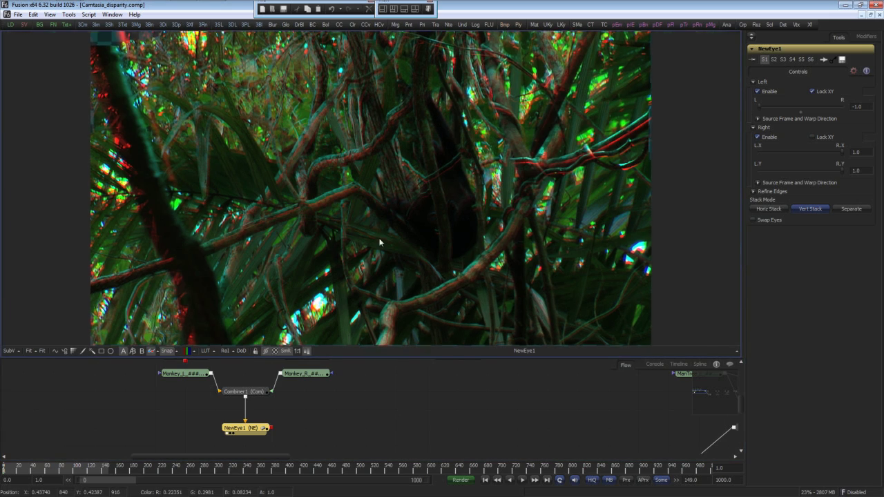
scroll(395, 207, "up", 3)
left_click_drag(386, 221, 381, 244)
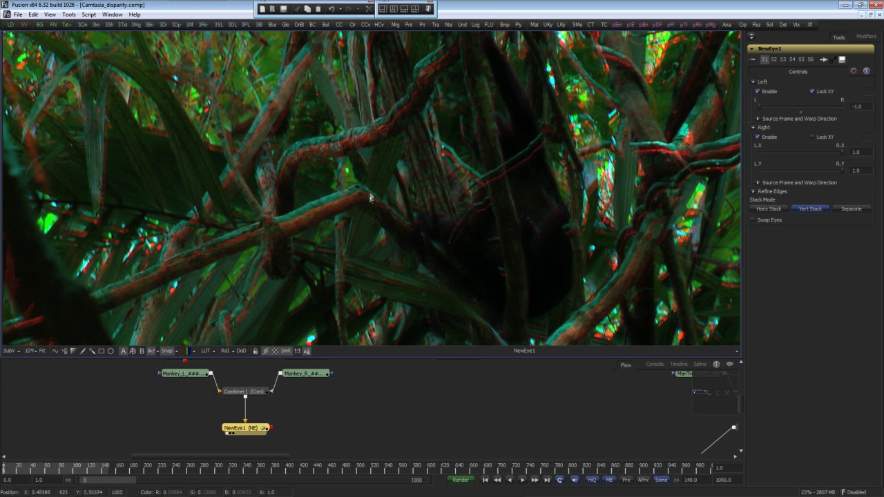
left_click_drag(839, 172, 761, 174)
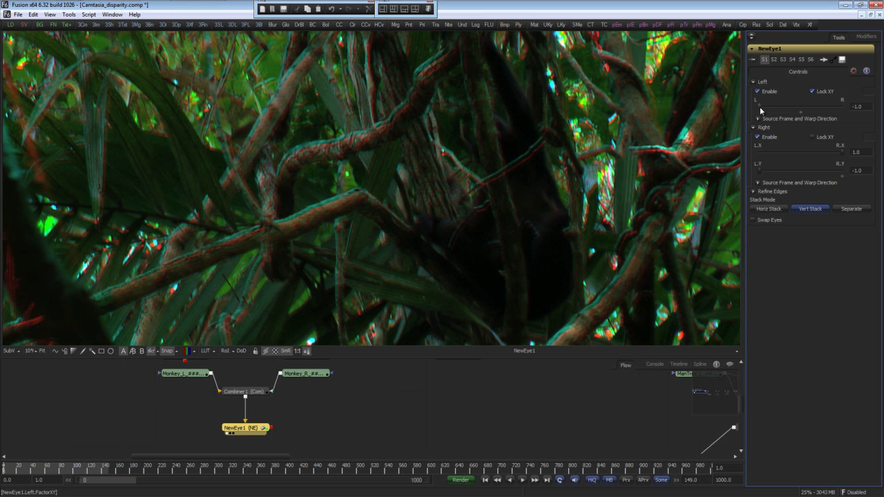
Try adjusting the left and right eye interpolation of NewEye1, entering 2 for the right-eye horizontal (X) factor.
mouse_move(760, 110)
left_mouse_down()
mouse_move(862, 109)
mouse_move(757, 114)
left_mouse_up()
mouse_move(842, 156)
left_mouse_down()
mouse_move(756, 158)
mouse_move(844, 159)
left_mouse_up()
left_click(872, 149)
type("2")
key("Tab")
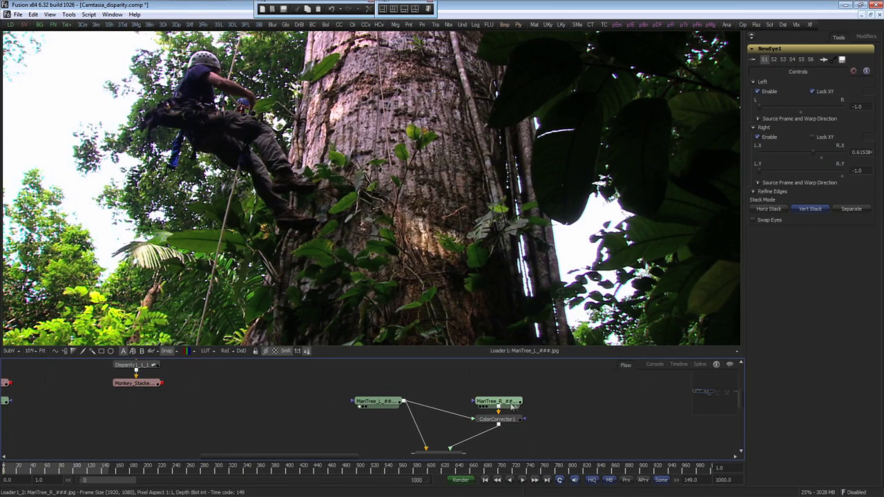
Compare the color difference between the left and right ManTree images by alternating them in the viewer.
left_click_drag(510, 404, 497, 257)
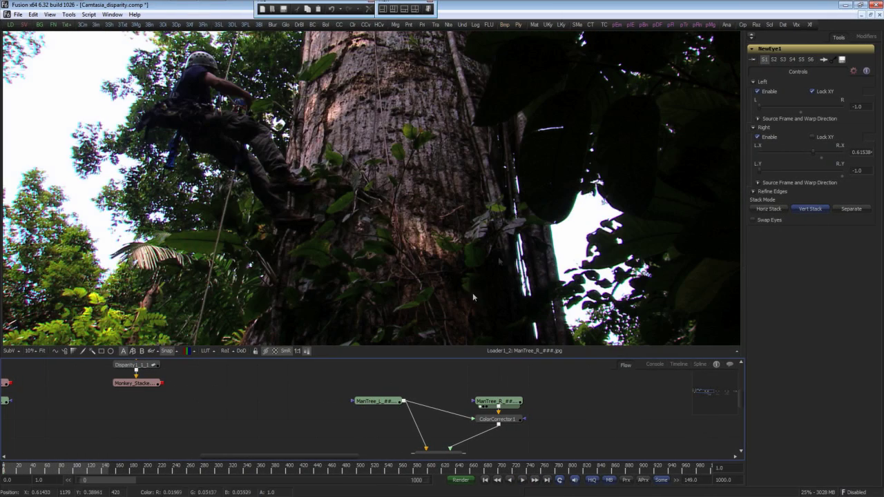
left_click_drag(391, 402, 483, 276)
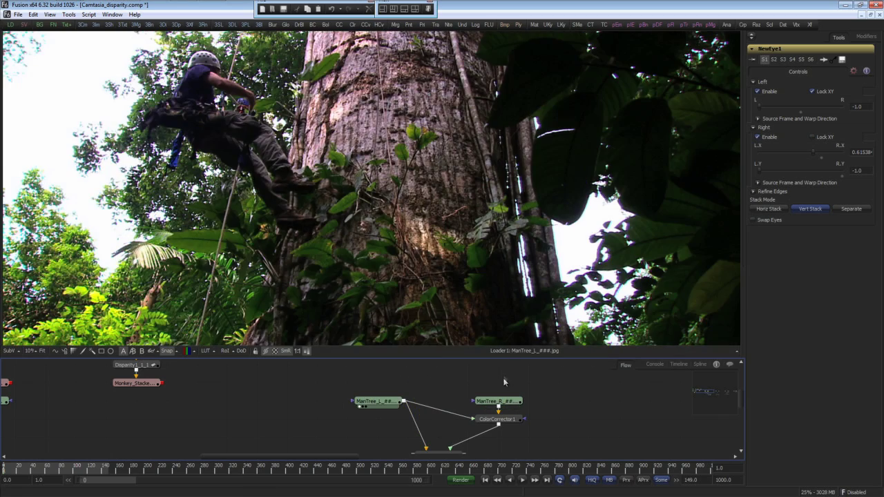
left_click(503, 405)
key("1")
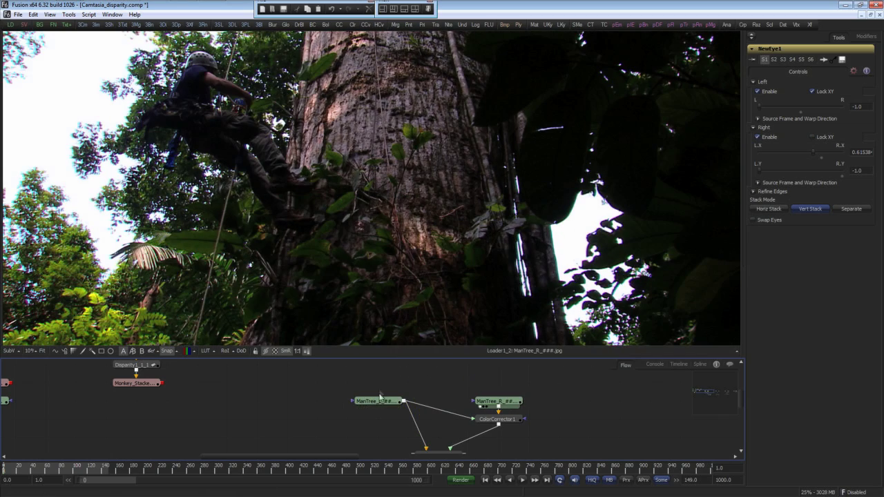
left_click(379, 404)
key("1")
left_click(499, 401)
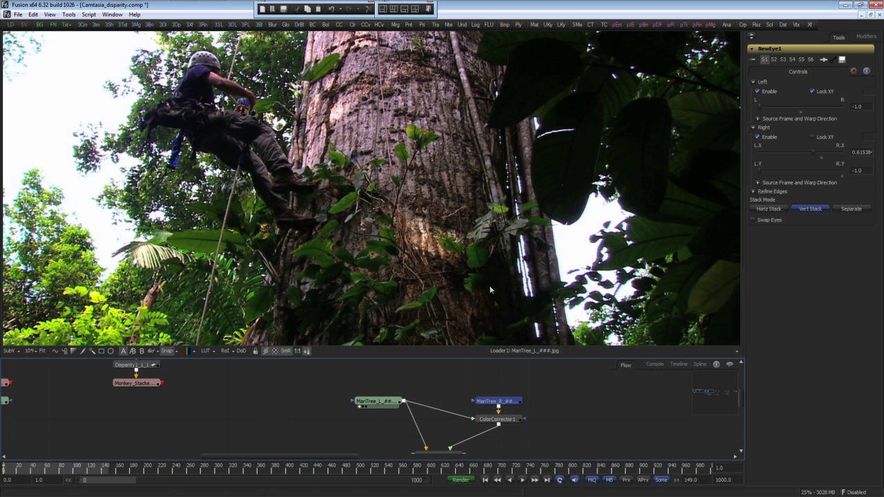
key("1")
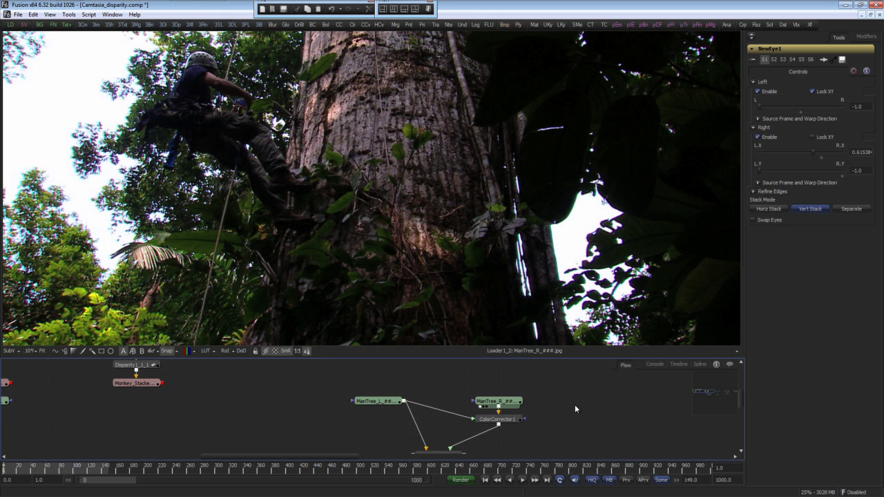
Compare the color-matched right eye from ColorCorrector1 with the left ManTree image in the viewer.
left_click_drag(575, 404, 548, 368)
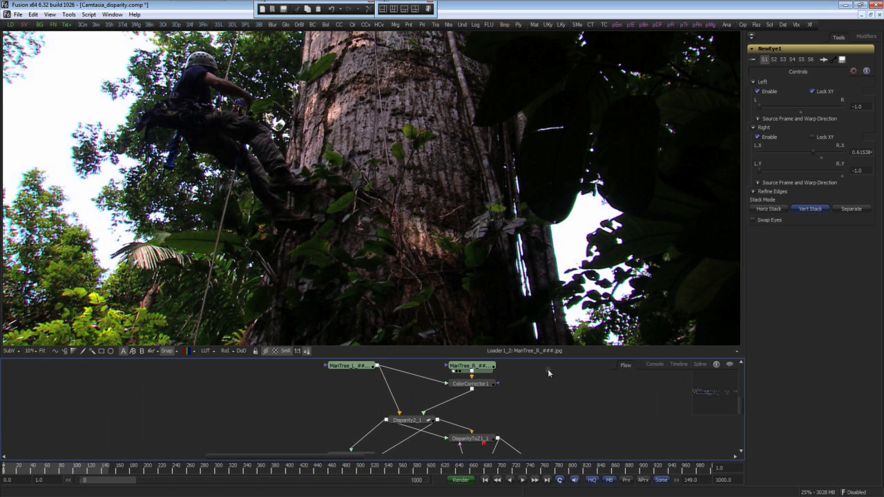
left_click(474, 387)
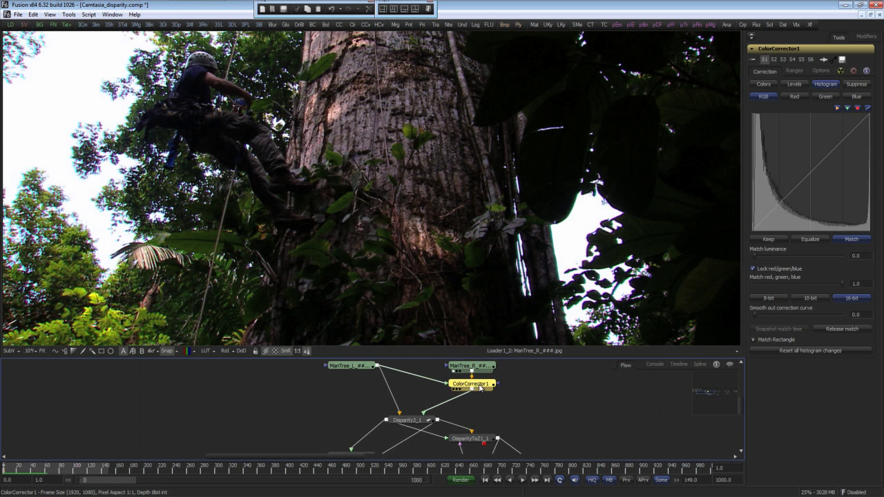
left_click_drag(480, 388, 468, 273)
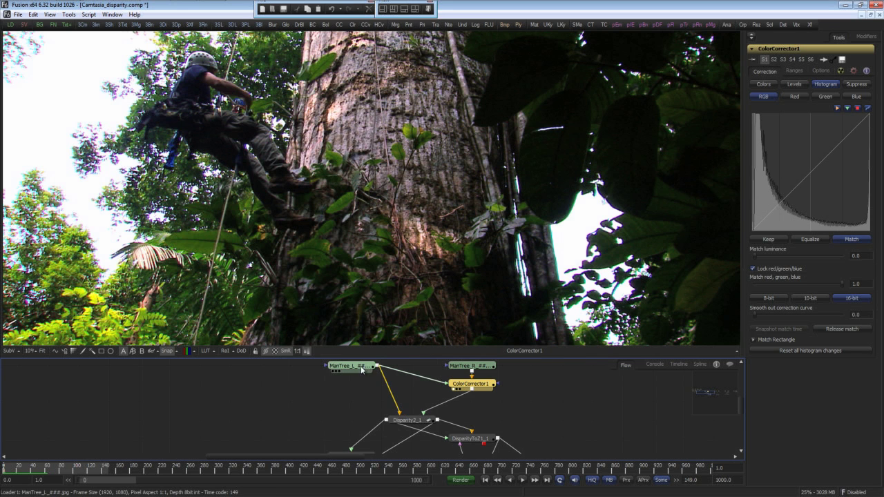
left_click_drag(362, 365, 373, 289)
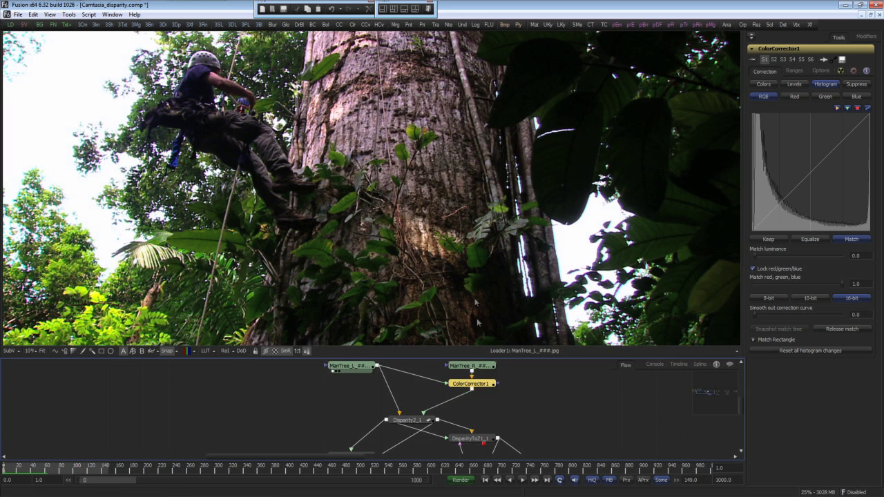
View the Disparity X channel of Disparity2_1 and try out the left-eye interpolation slider of NewEye1_1.
left_click(416, 422)
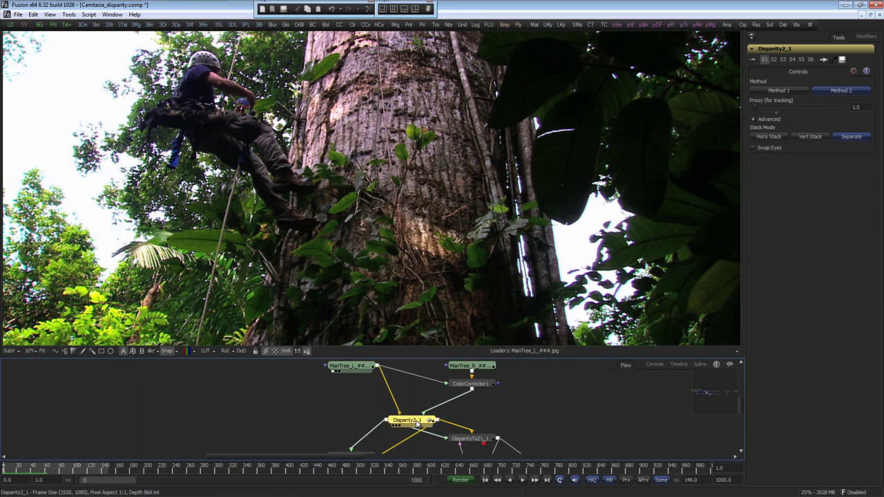
left_click_drag(417, 422, 415, 261)
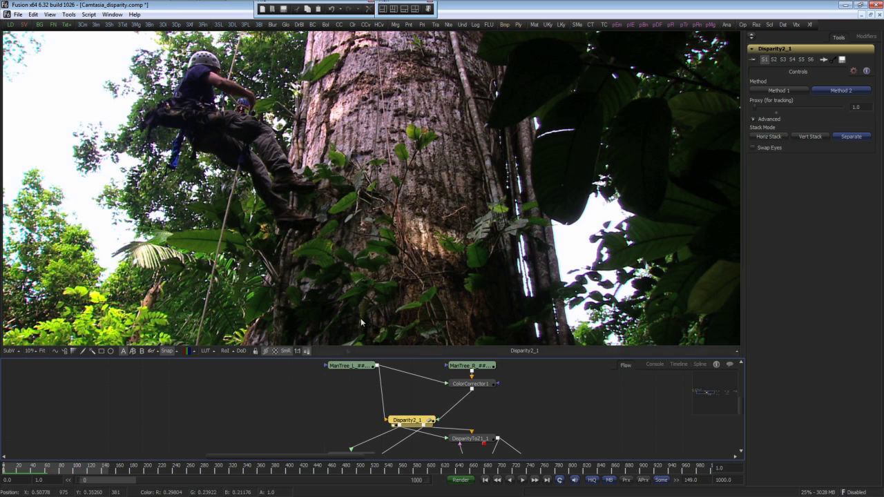
left_click(192, 351)
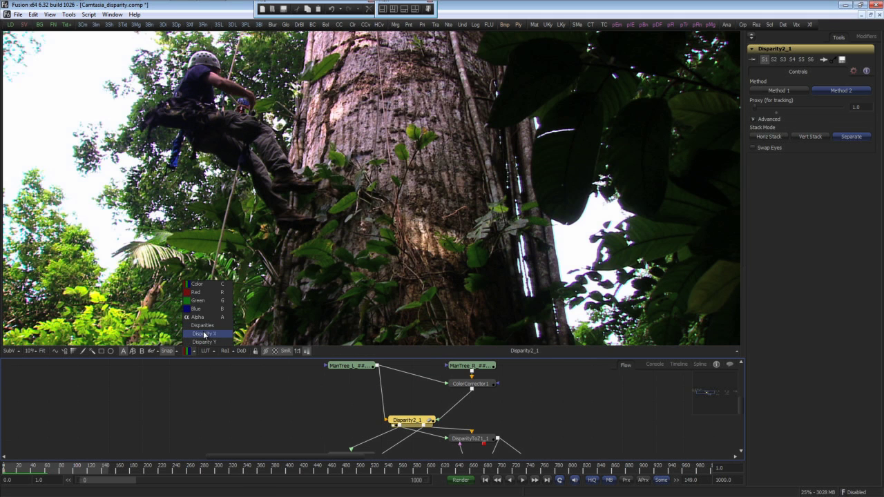
left_click(204, 334)
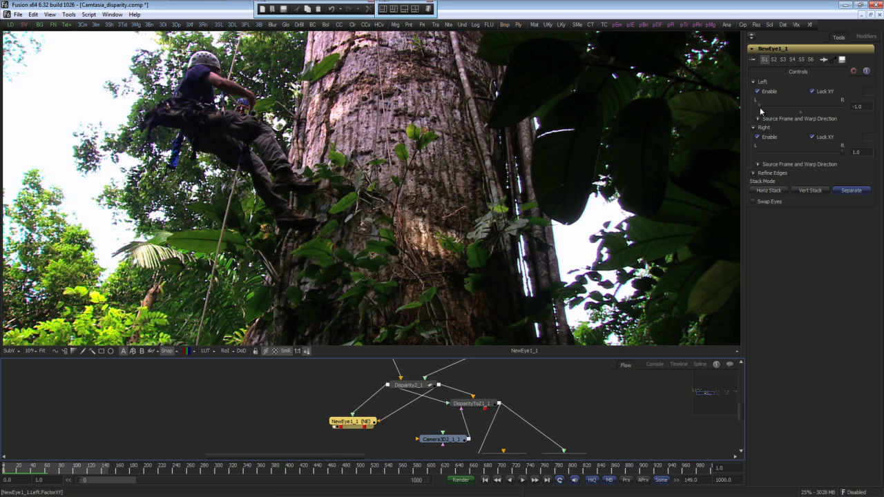
left_click_drag(773, 109, 755, 120)
Display the Depth (Z) channel of DisparityToZ1_1 in the viewer.
key("1")
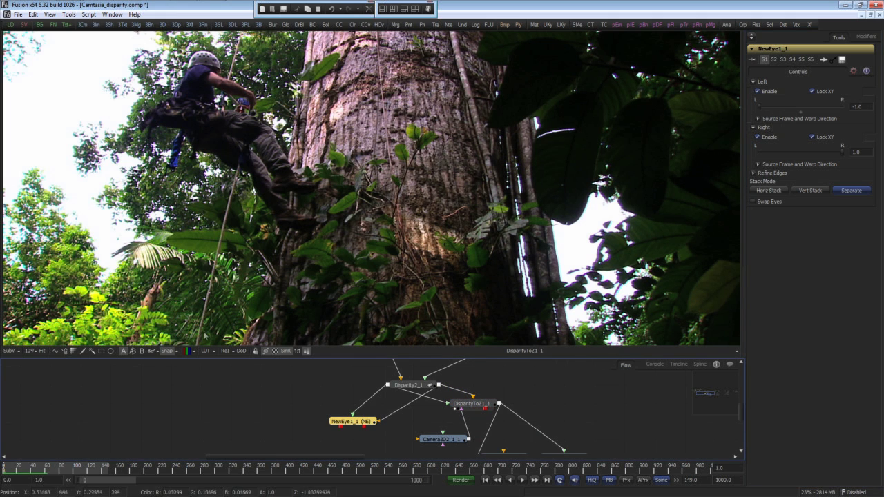
left_click(193, 352)
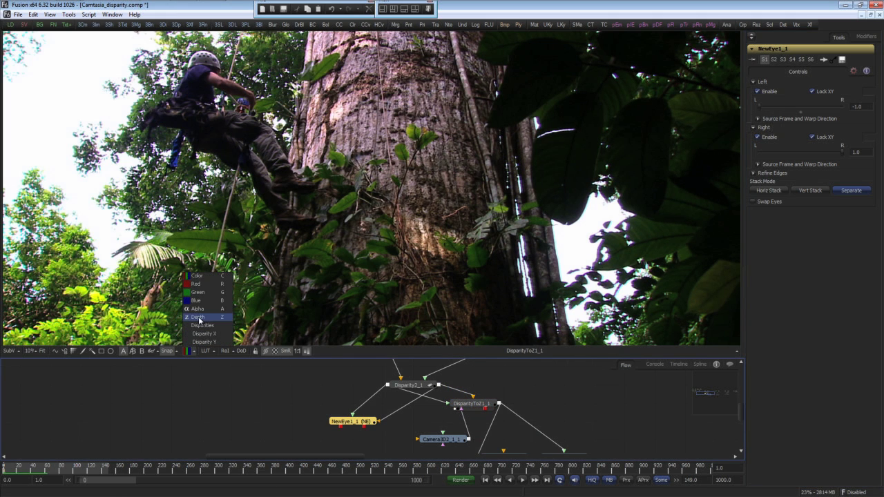
left_click(198, 317)
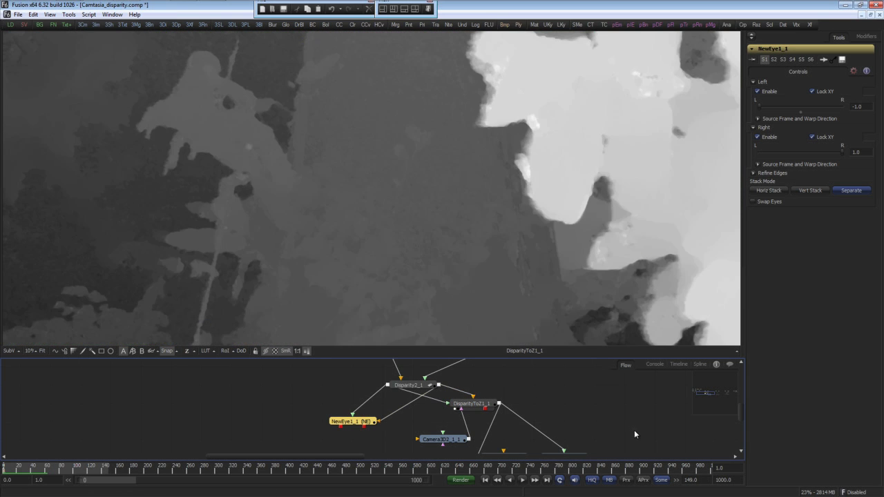
Examine the displaced footage in Merge3D1_1 from several angles and adjust the stereo convergence distance and eye separation of Camera3D1_1.
left_click_drag(634, 429, 633, 430)
left_click_drag(633, 430, 622, 420)
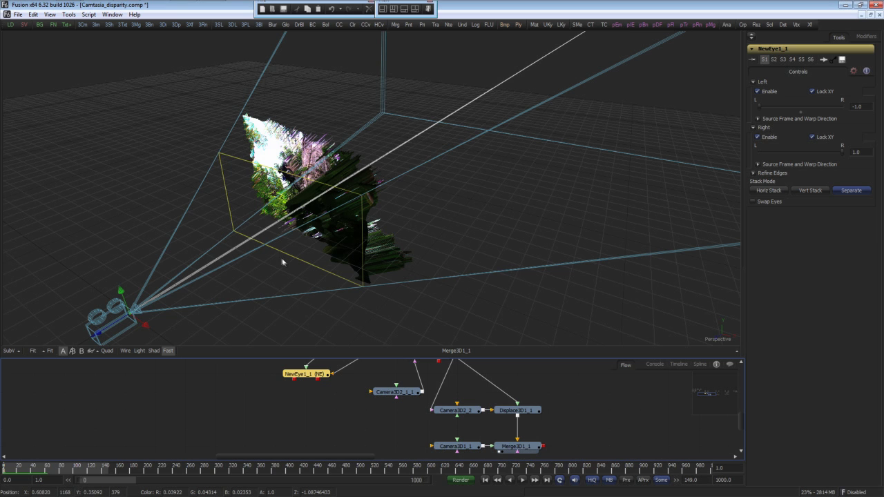
left_click_drag(232, 218, 347, 215)
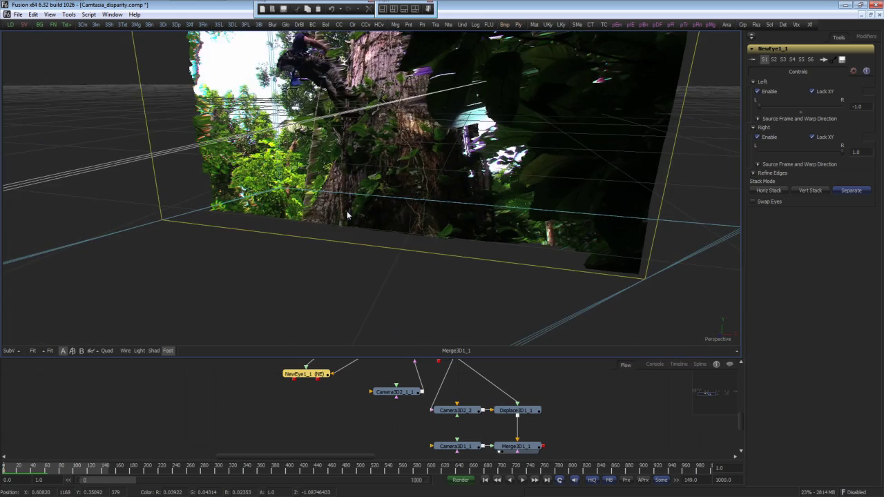
mouse_move(341, 183)
left_mouse_down()
mouse_move(379, 188)
mouse_move(338, 202)
mouse_move(346, 198)
left_mouse_up()
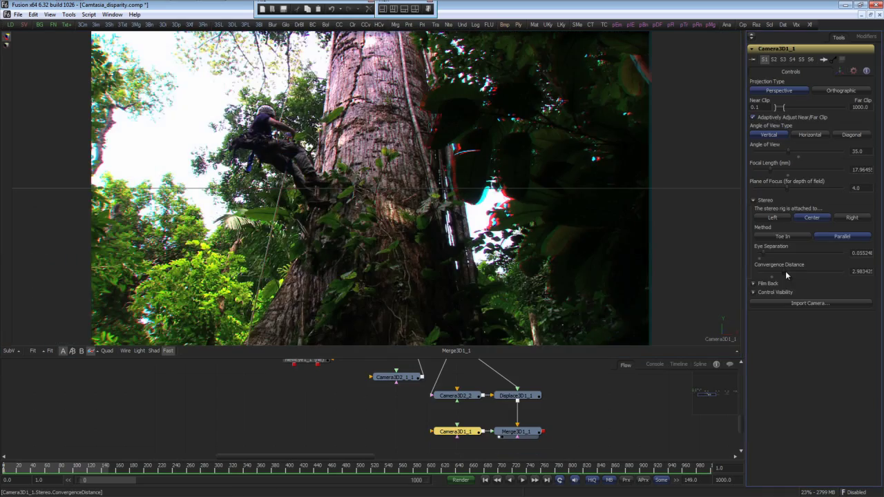
left_click_drag(785, 272, 765, 258)
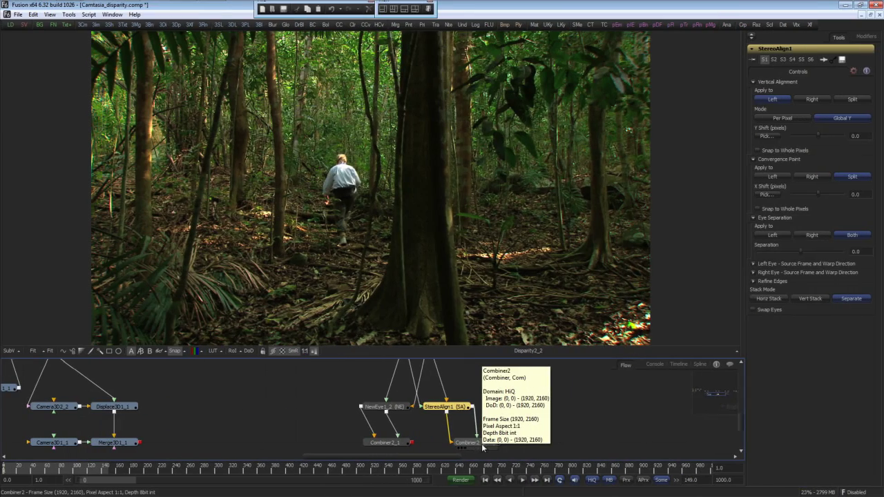
View the stacked pair of Combiner2 as an anaglyph and examine the vertical misalignment around the walking person.
left_click_drag(474, 446, 454, 299)
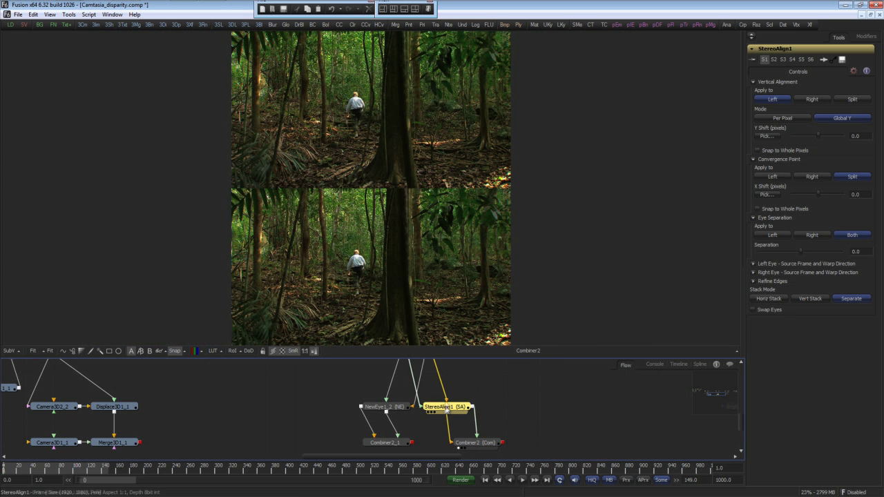
left_click(157, 351)
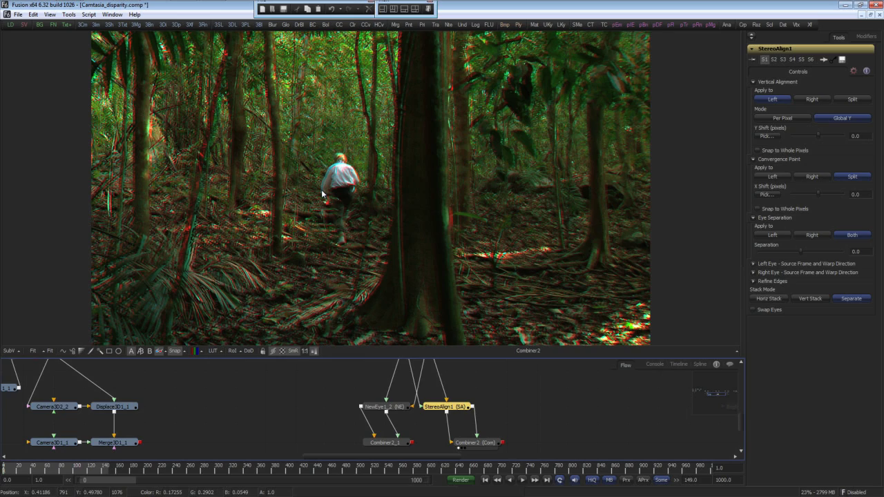
scroll(322, 194, "up", 5)
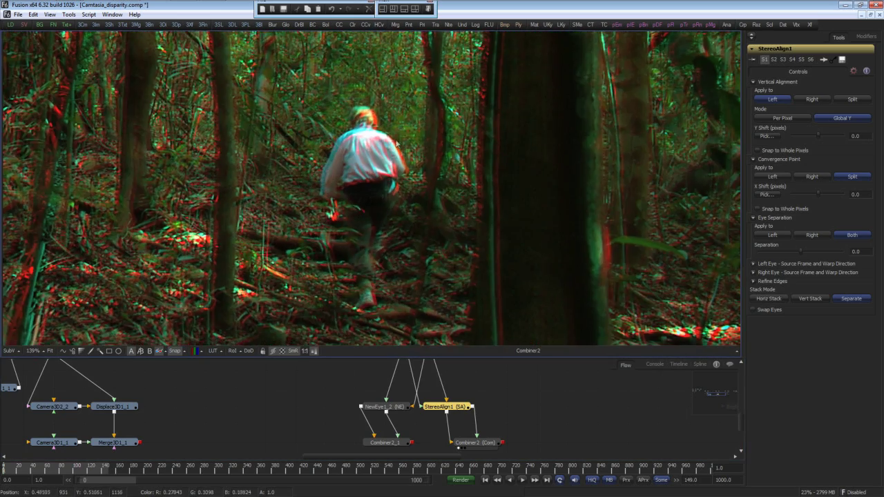
scroll(368, 218, "up", 2)
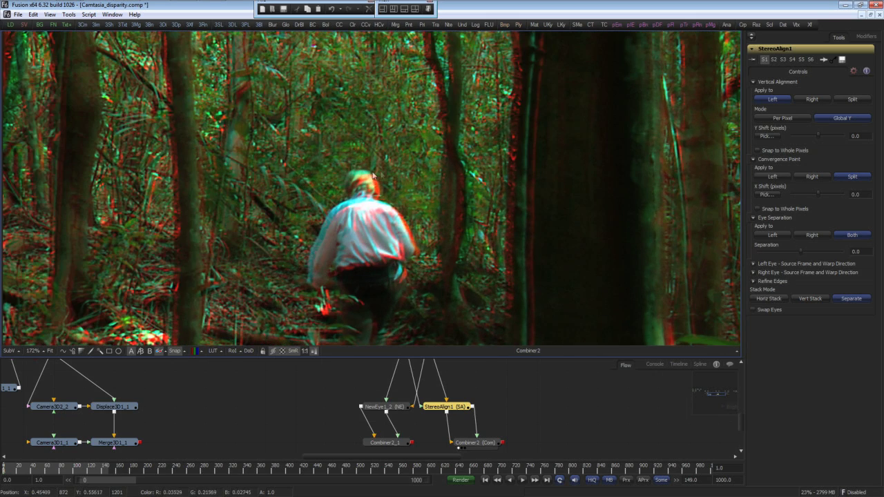
scroll(463, 424, "up", 2)
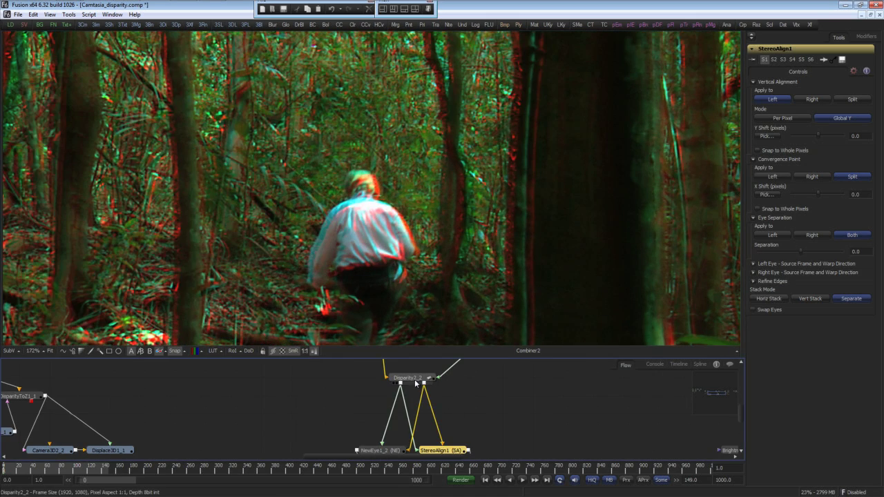
View Disparity2_2 without anaglyph and pick StereoAlign1's global Y shift from the walking person's head, giving 4.58701 pixels.
left_click(393, 382)
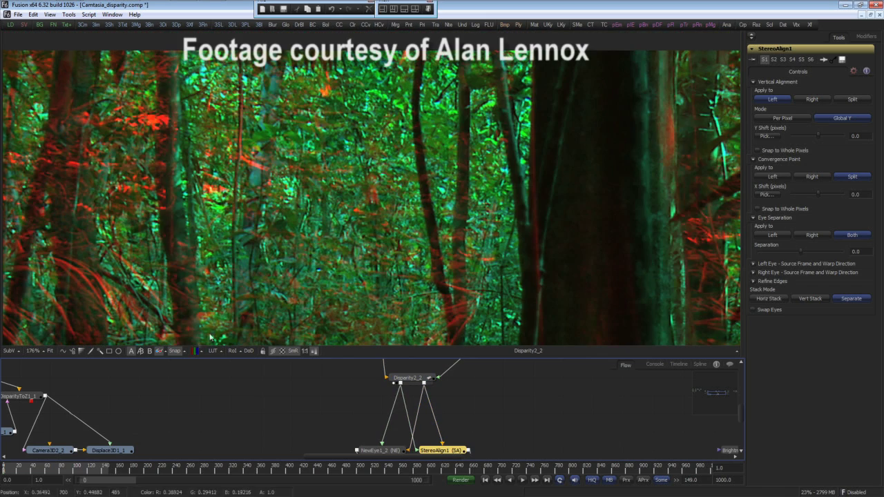
left_click(157, 351)
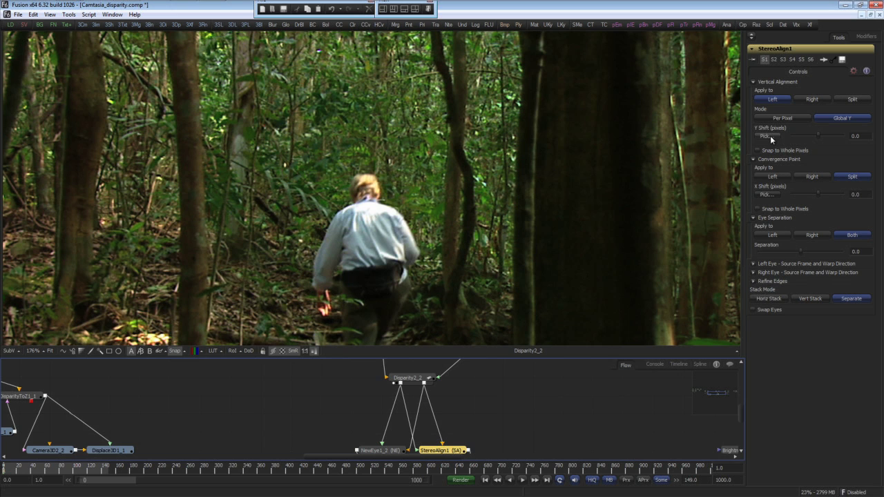
left_click_drag(770, 135, 366, 179)
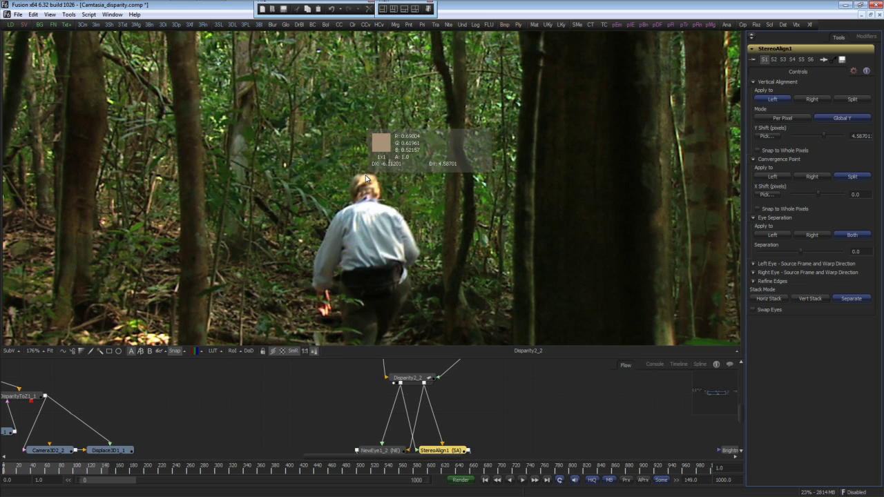
left_click_drag(366, 178, 366, 178)
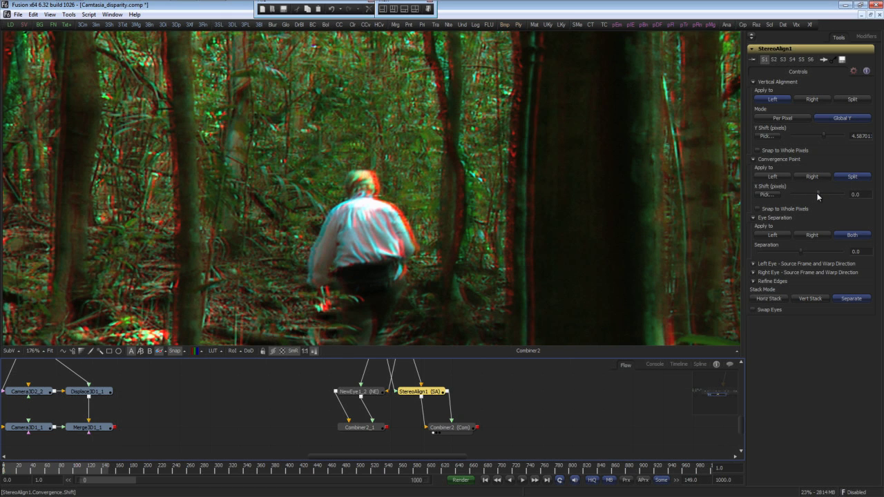
Try increasing and decreasing StereoAlign1's eye separation for both eyes while viewing Combiner2 as an anaglyph.
left_click_drag(801, 251, 805, 252)
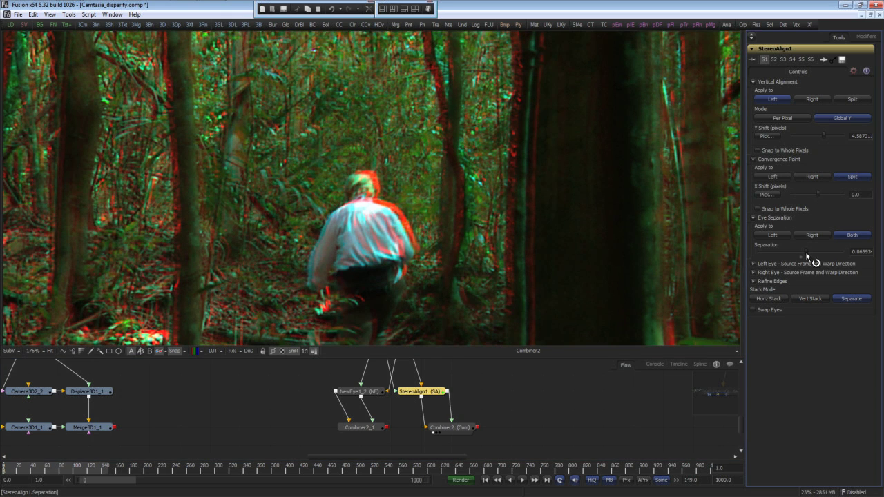
left_click_drag(795, 252, 790, 252)
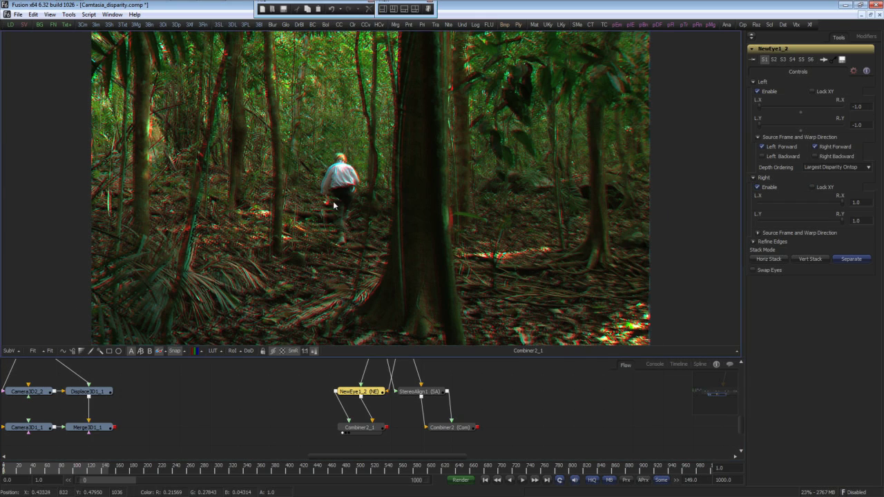
Set the right-eye vertical (Y) factor of NewEye1_2 to -1.0 and try different horizontal (X) interpolation factors.
scroll(409, 203, "up", 3)
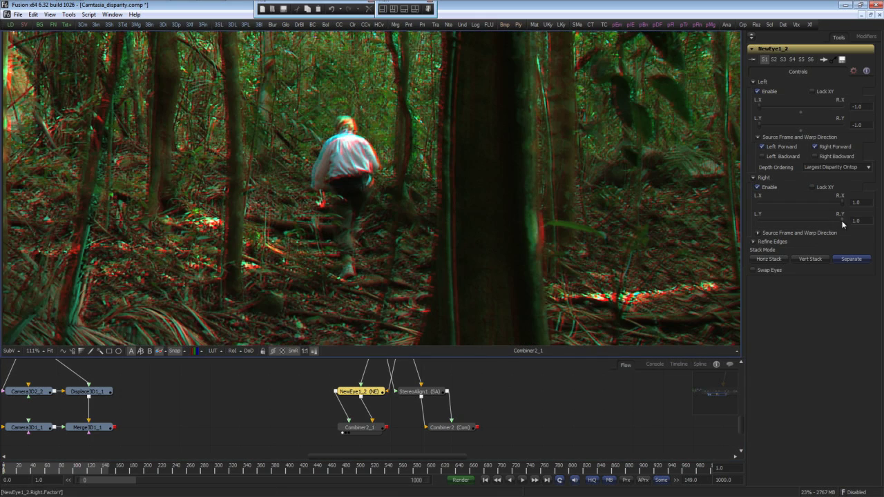
left_click_drag(839, 222, 743, 220)
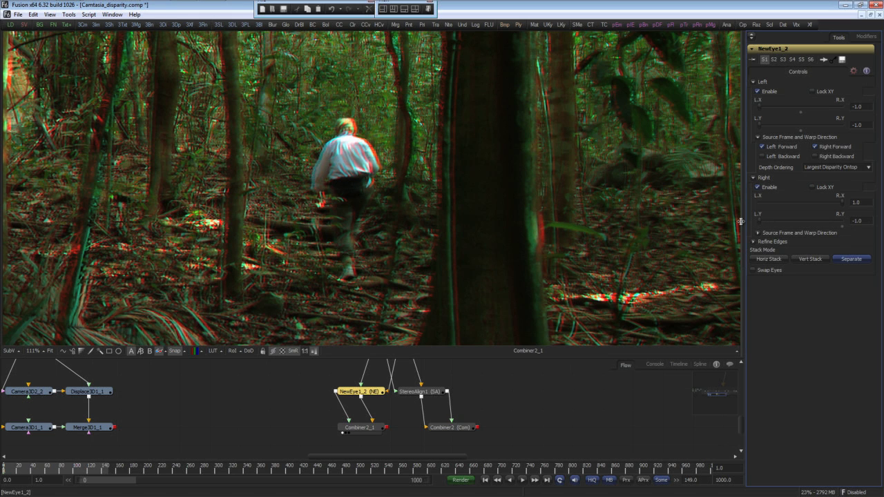
left_click_drag(836, 206, 801, 216)
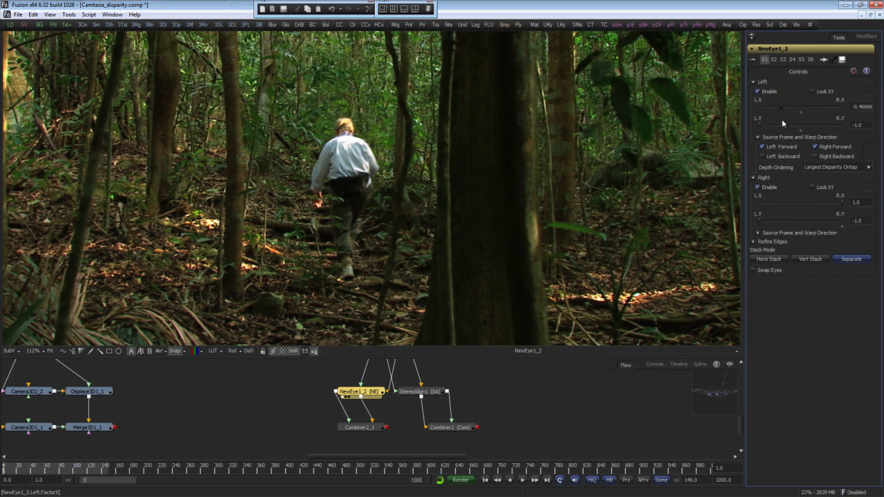
left_click_drag(782, 123, 762, 133)
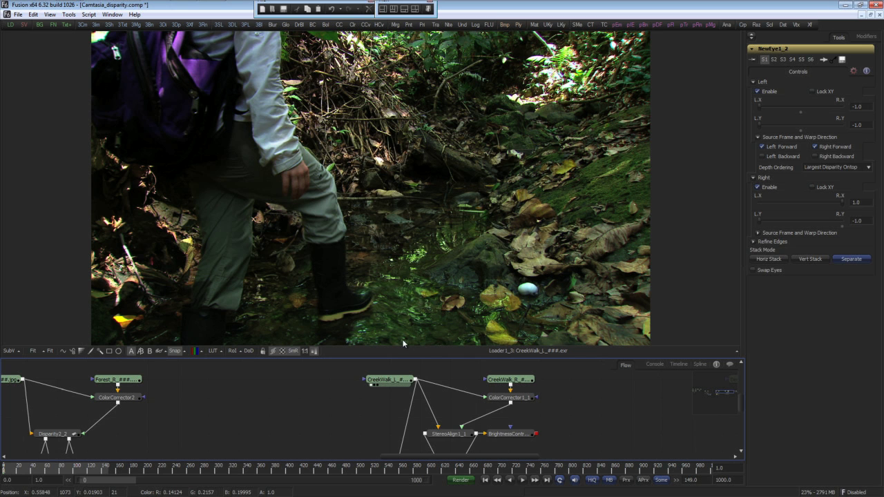
Compare the left and right CreekWalk images by alternating them in the viewer.
left_click_drag(503, 379, 493, 279)
left_click_drag(398, 382, 442, 298)
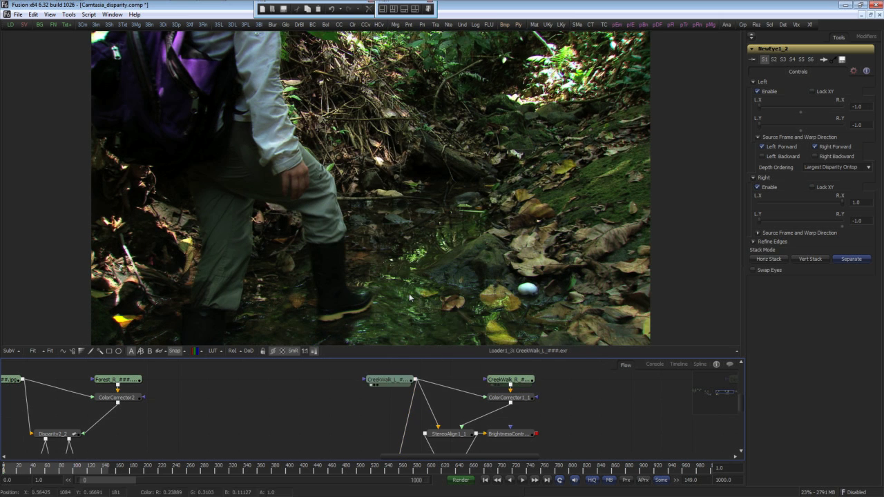
left_click_drag(512, 382, 507, 296)
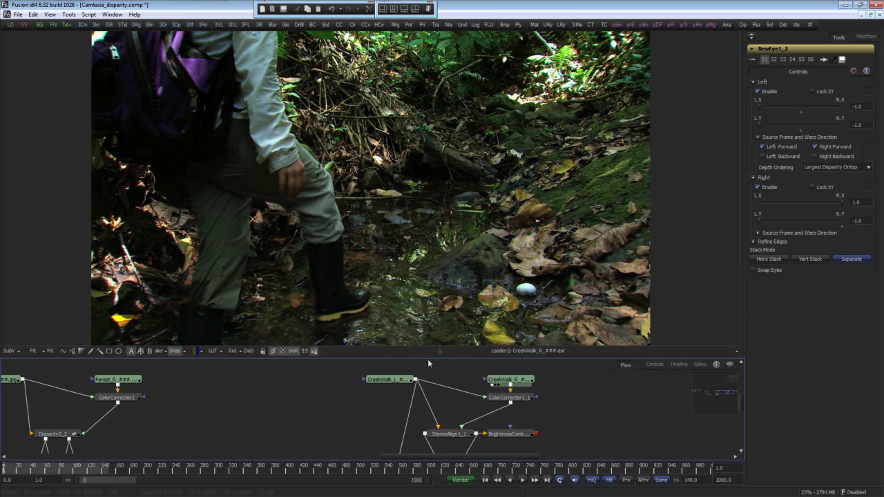
left_click_drag(396, 385, 442, 304)
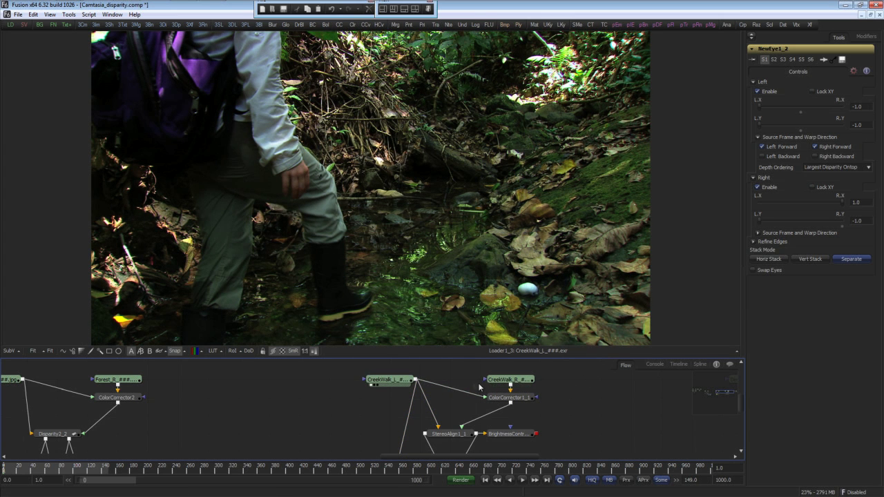
Compare the output of ColorCorrector1_1 with the original right-eye CreekWalk image.
left_click(520, 401)
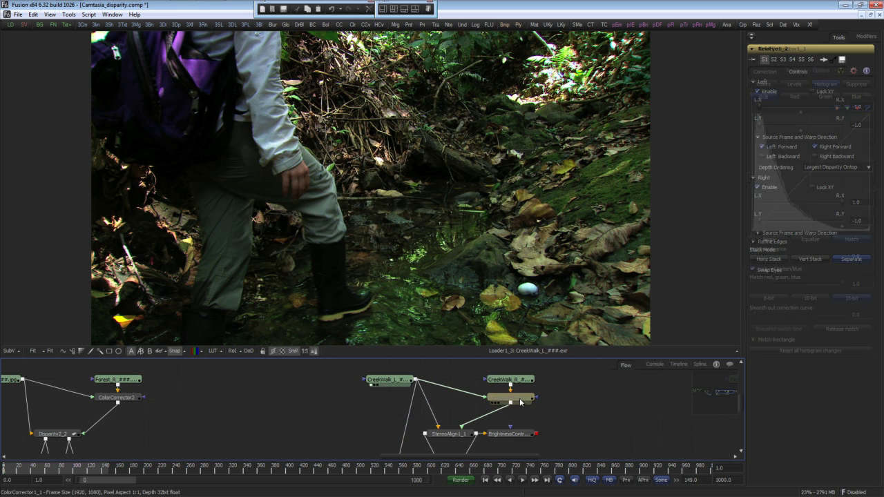
left_click_drag(519, 401, 513, 261)
left_click_drag(512, 382, 508, 352)
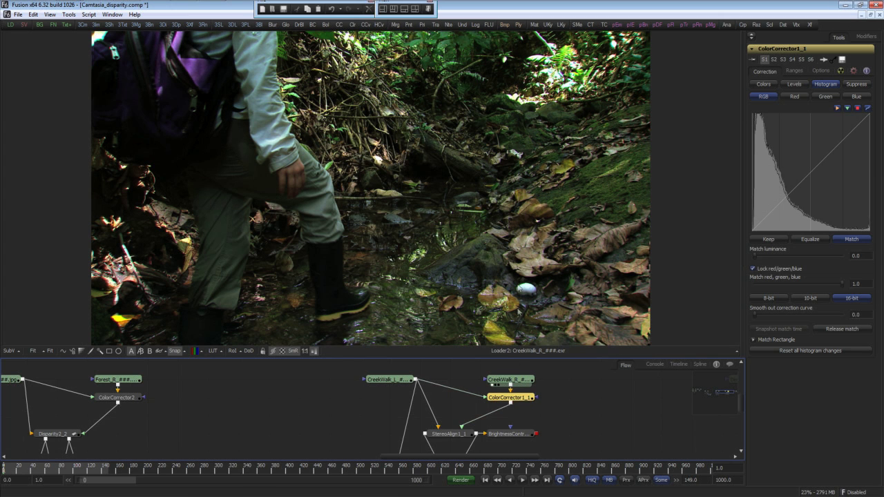
Open StereoAlign1_1's settings and compare its vertically aligned right-eye output with the left CreekWalk image in the viewer.
key("1")
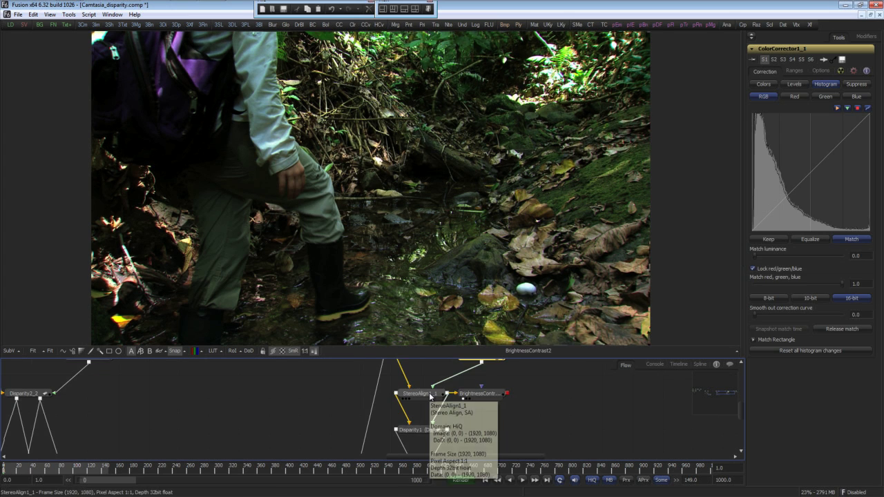
left_click(429, 397)
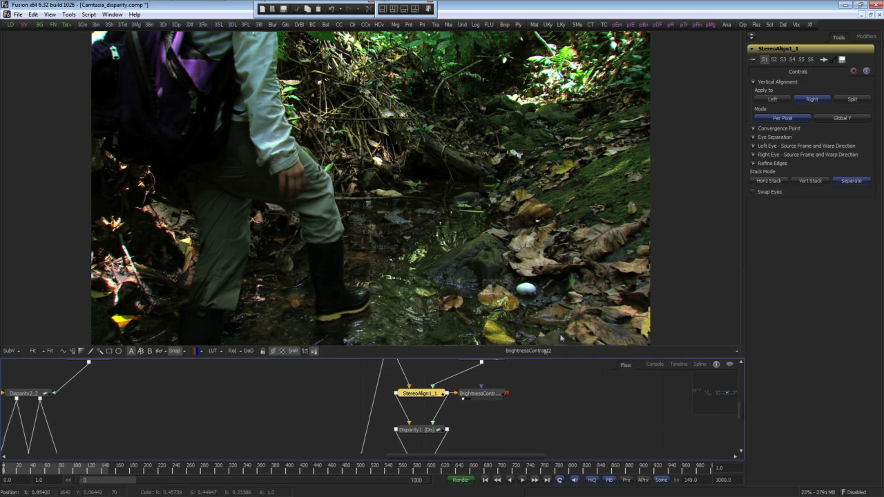
left_click_drag(543, 374, 539, 399)
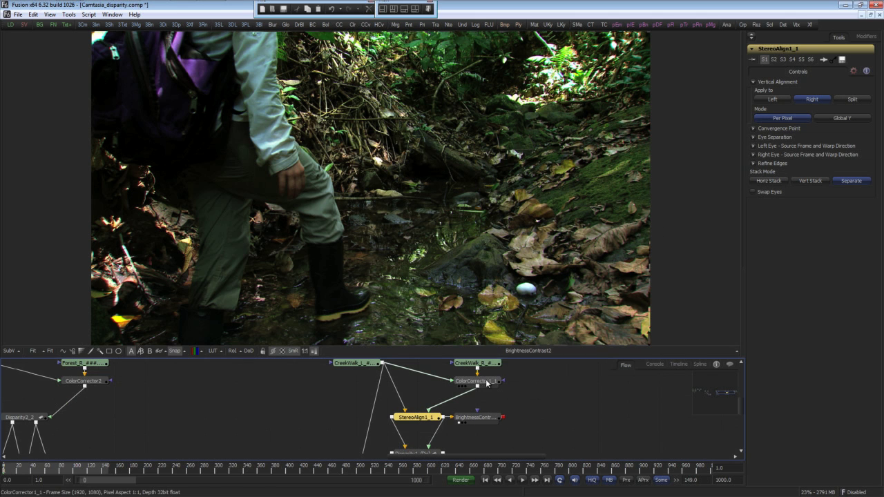
left_click_drag(355, 363, 379, 262)
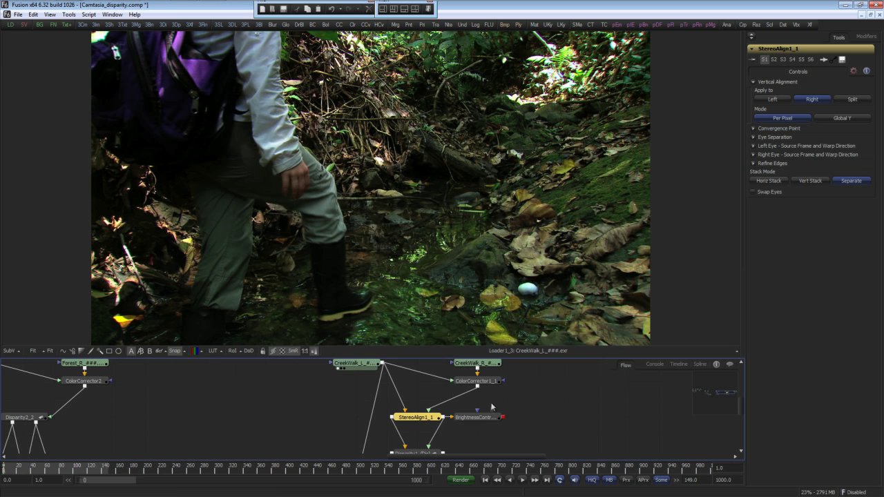
left_click_drag(486, 418, 471, 272)
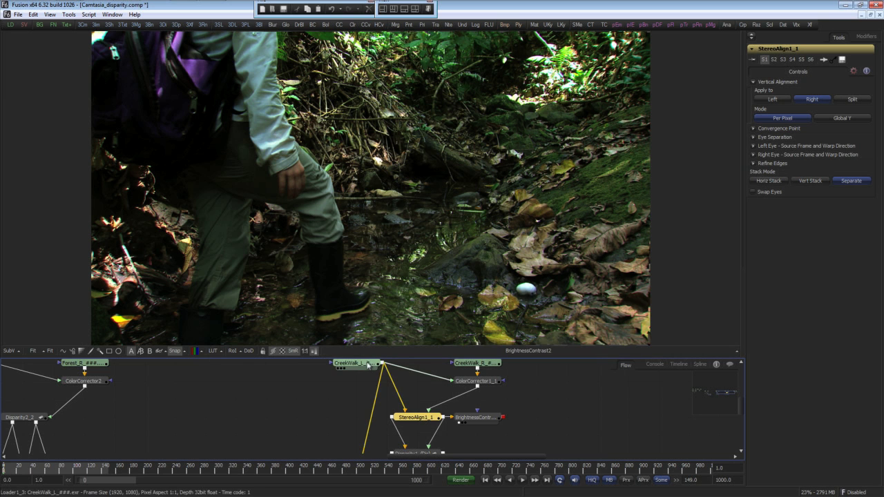
left_click_drag(367, 366, 376, 297)
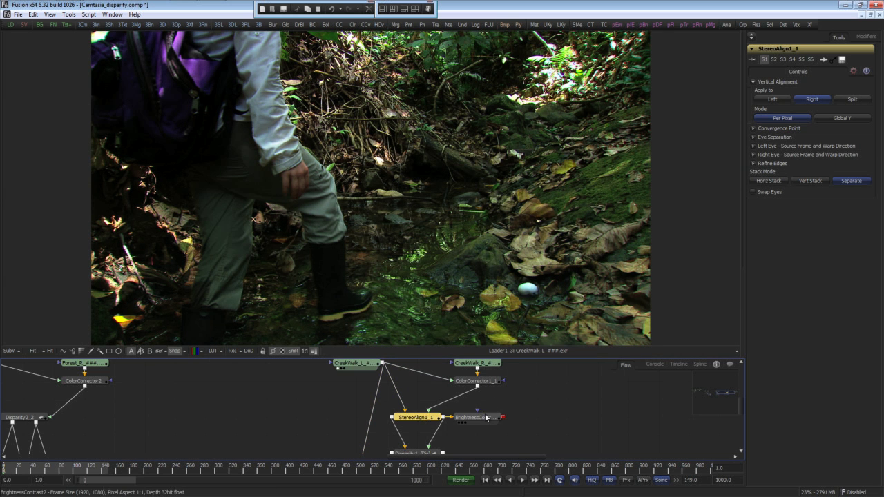
left_click_drag(486, 417, 471, 272)
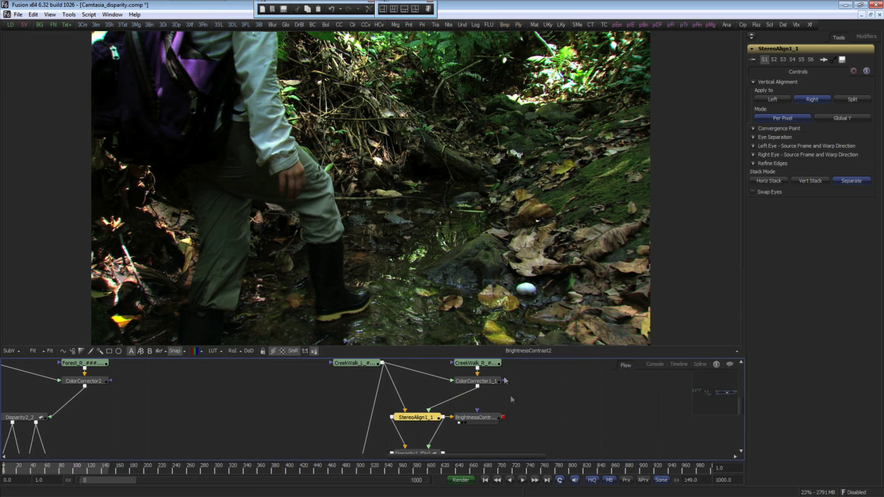
View the Disparity1 and NewEye1_3 outputs and compare the rebuilt right eye with the left CreekWalk image.
left_click_drag(544, 422, 536, 368)
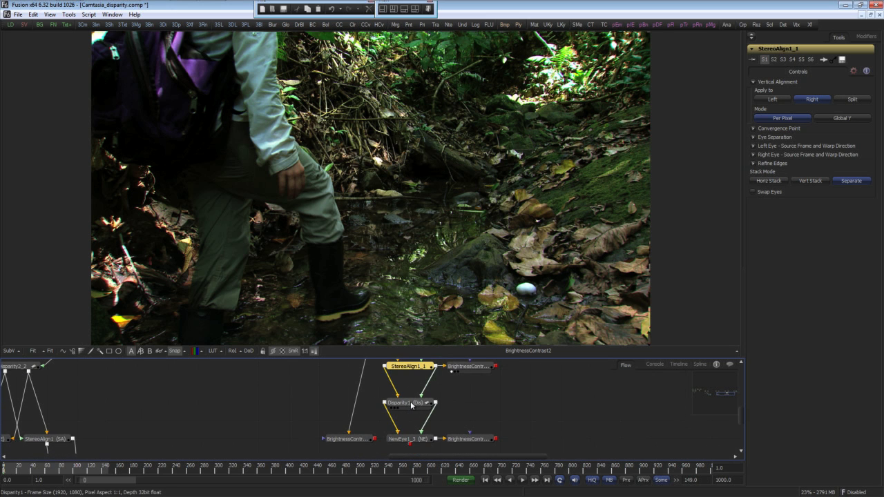
left_click_drag(411, 405, 415, 297)
left_click(417, 438)
key("1")
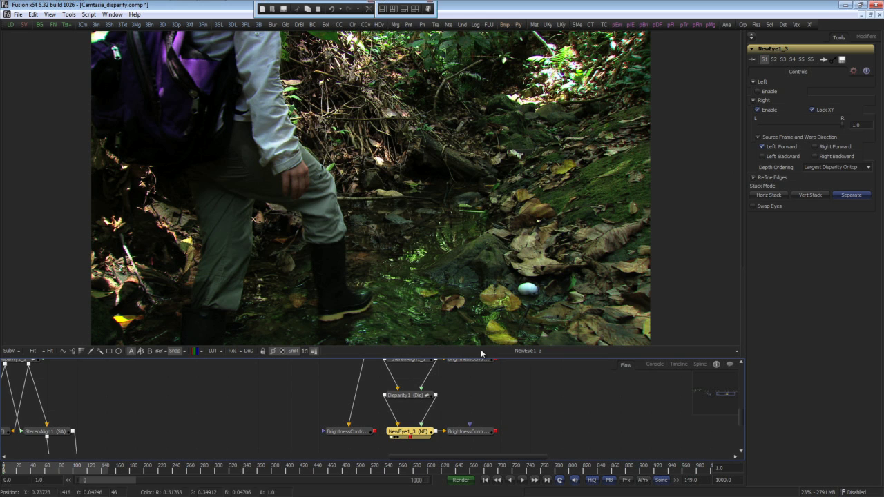
left_click_drag(358, 433, 363, 260)
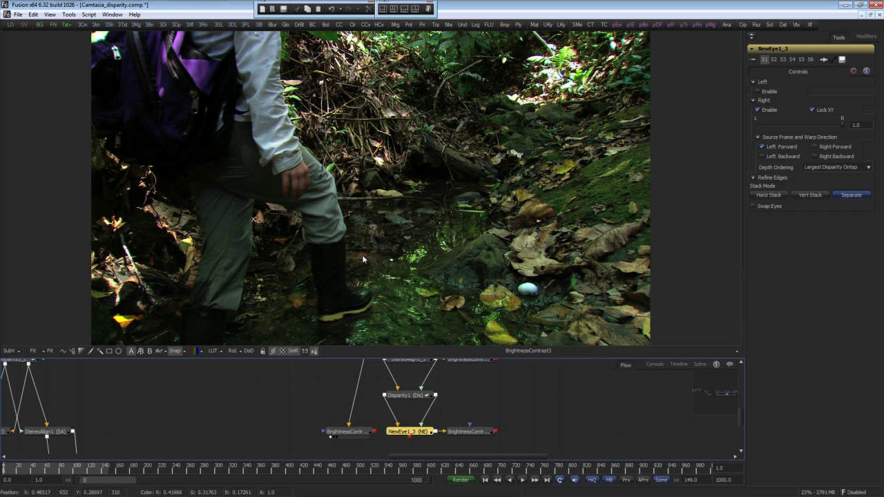
left_click_drag(472, 433, 474, 304)
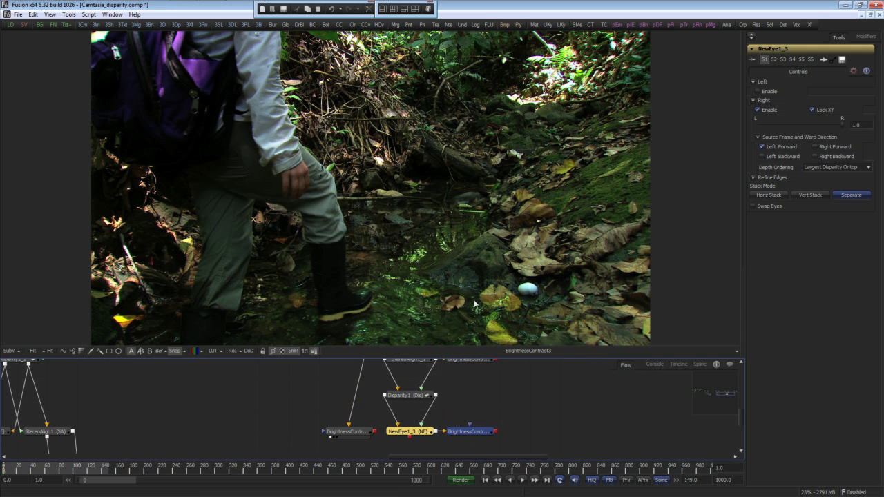
Compare the left and right Decend images by alternating them in the viewer.
key("1")
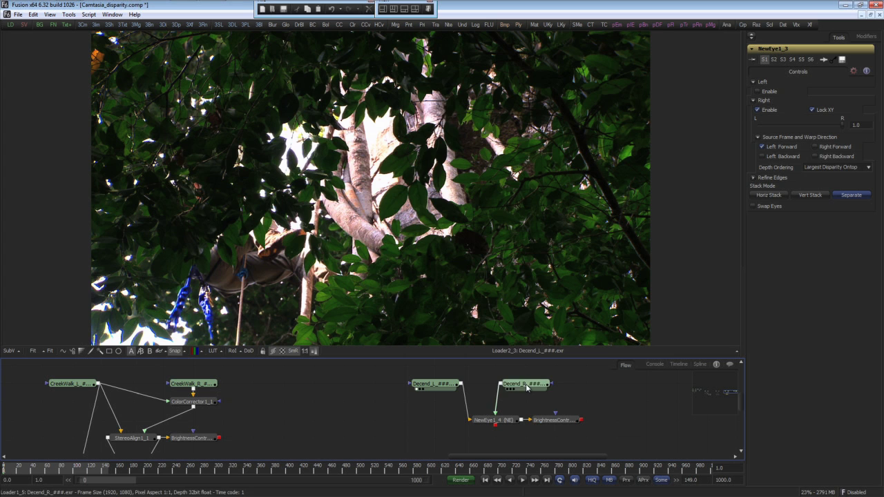
key("1")
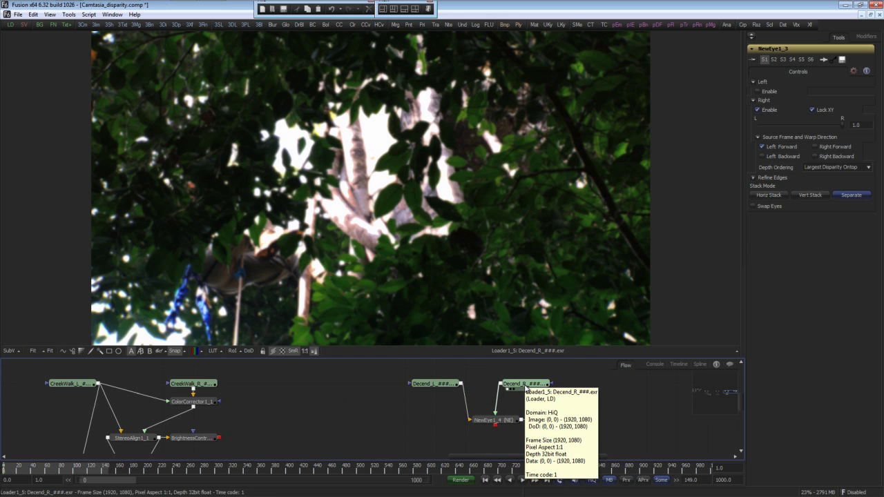
left_click_drag(450, 386, 458, 293)
left_click_drag(528, 387, 521, 325)
Open NewEye1_4's settings and compare its rebuilt right eye with the original Decend images in close-up.
left_click(495, 420)
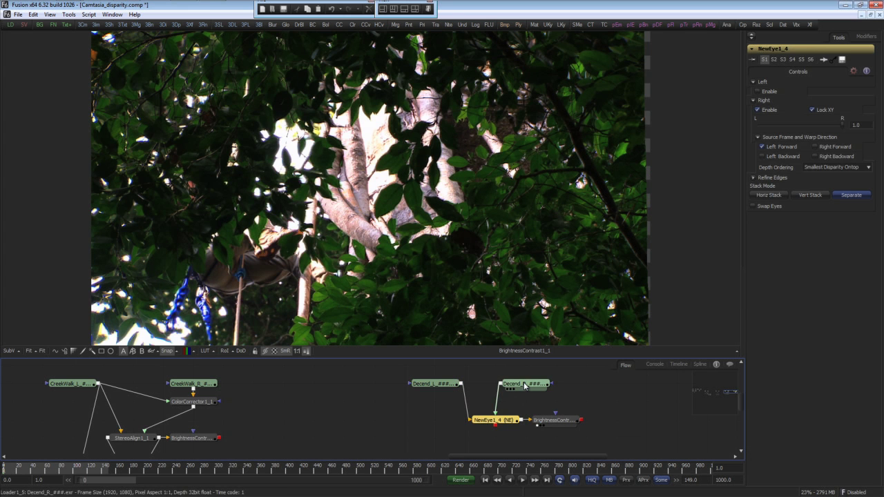
left_click_drag(349, 270, 439, 268)
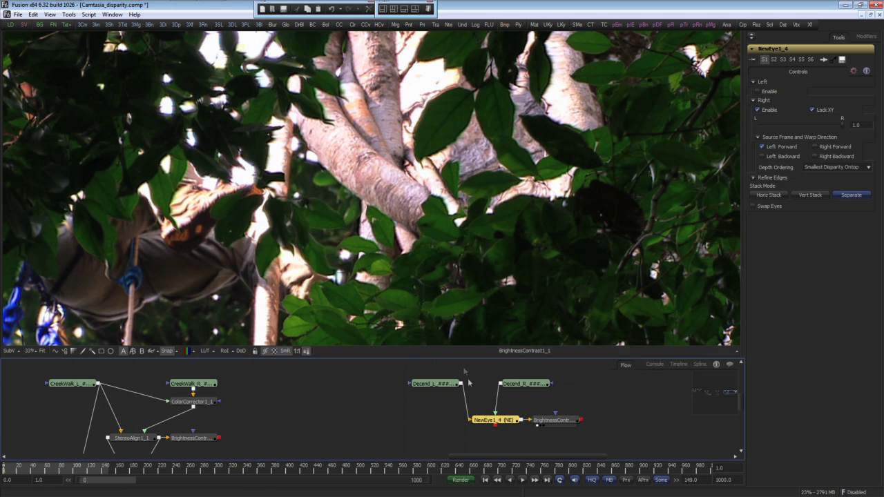
key("1")
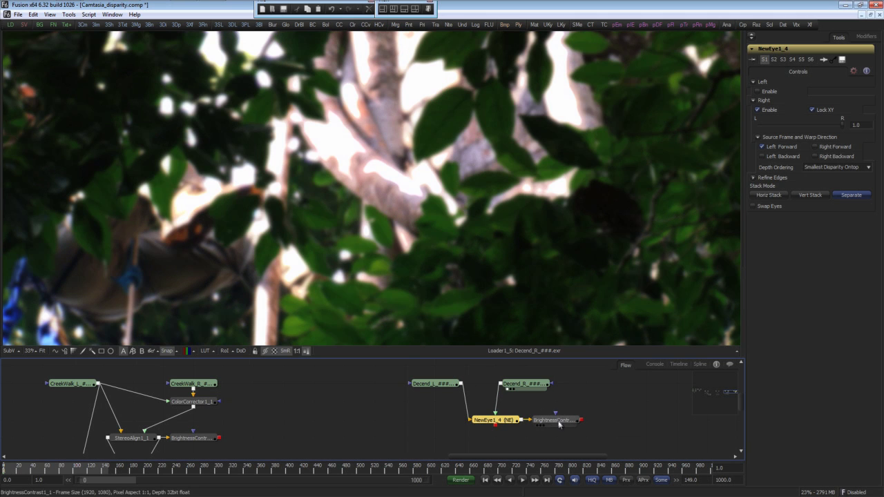
key("1")
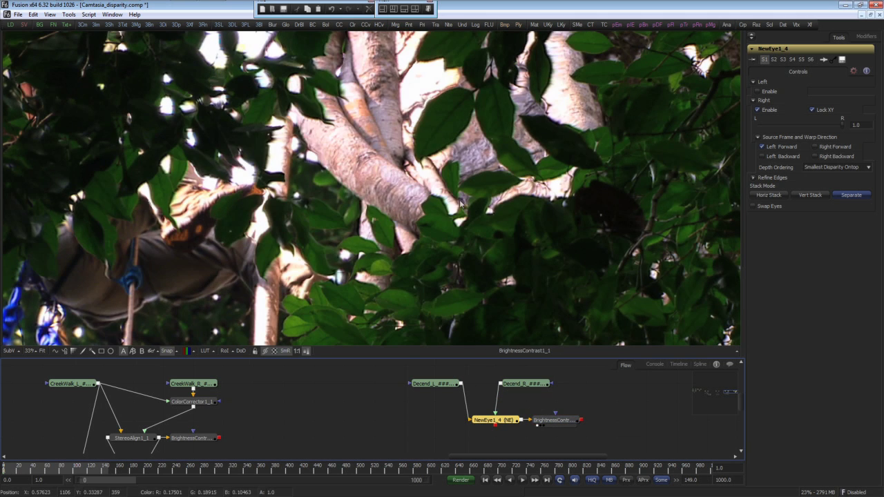
left_click(418, 389)
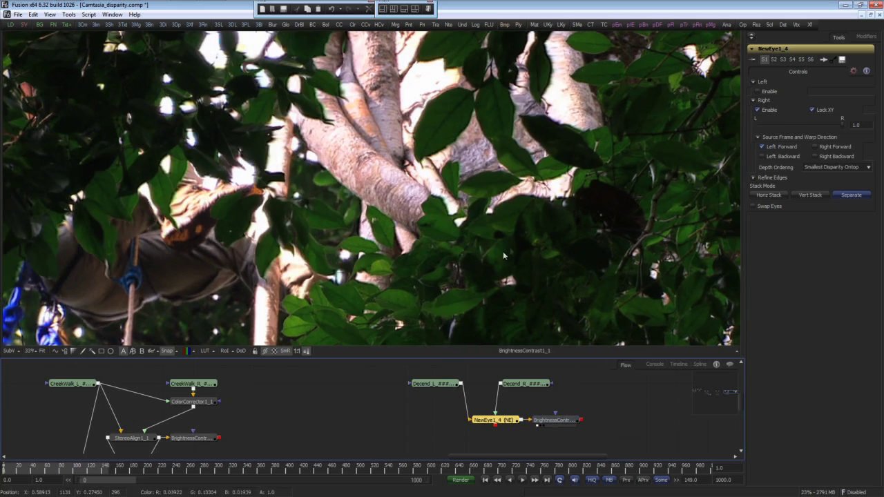
key("1")
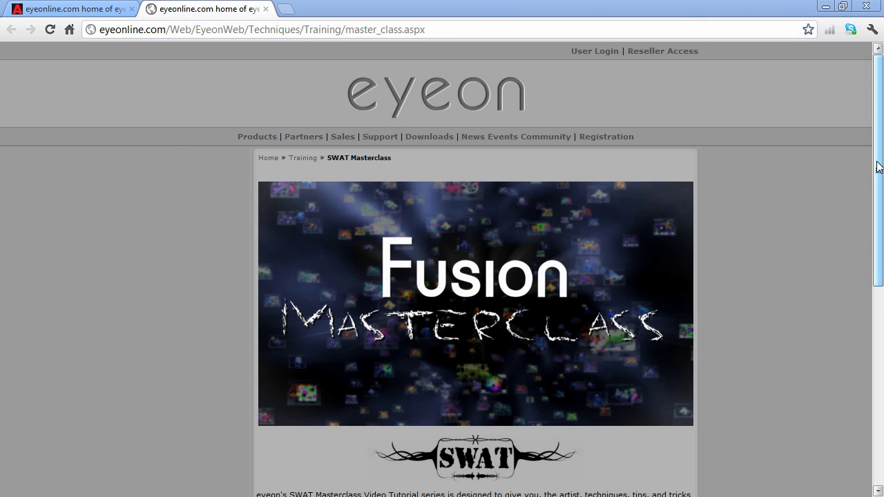
Switch to the web browser and look through the Fusion SWAT Masterclass training page on eyeonline.com.
left_click_drag(878, 167, 879, 383)
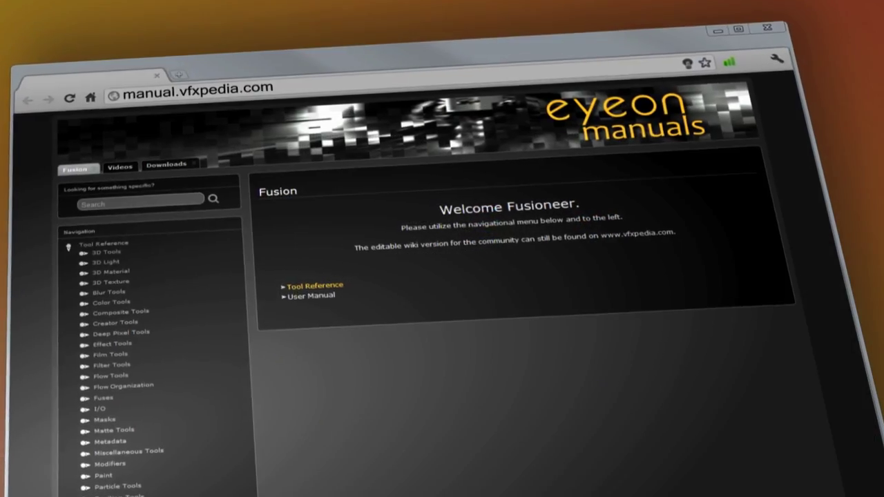